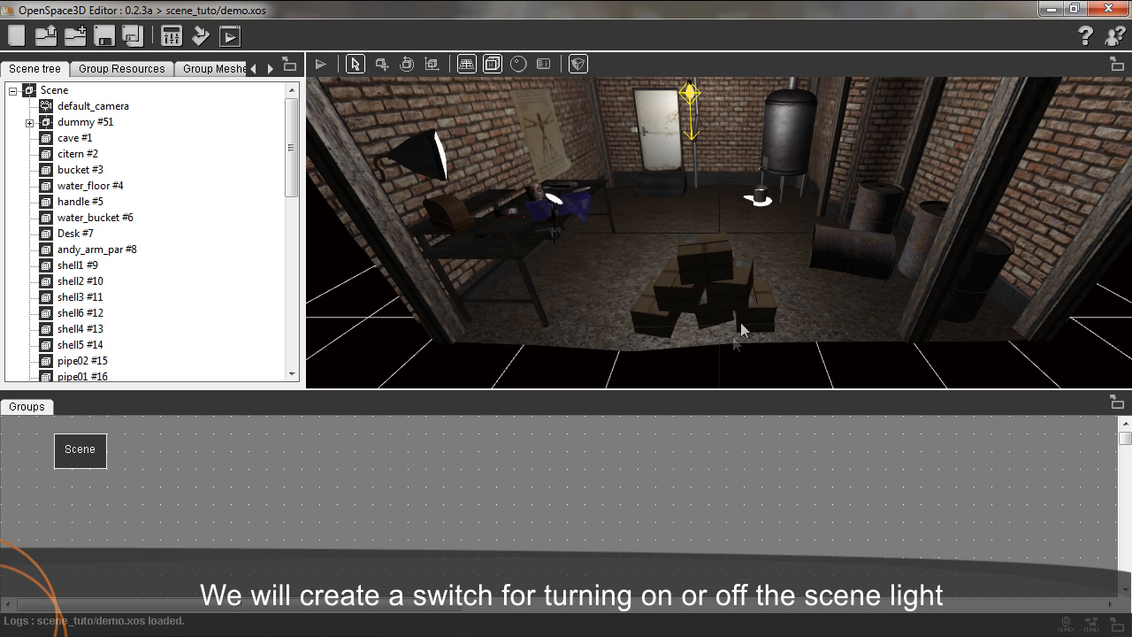
- Delete the FPS like controller plugIT from the Scene group
{"action": "scroll", "coordinate": [782, 211], "scroll_direction": "down", "scroll_amount": 6}
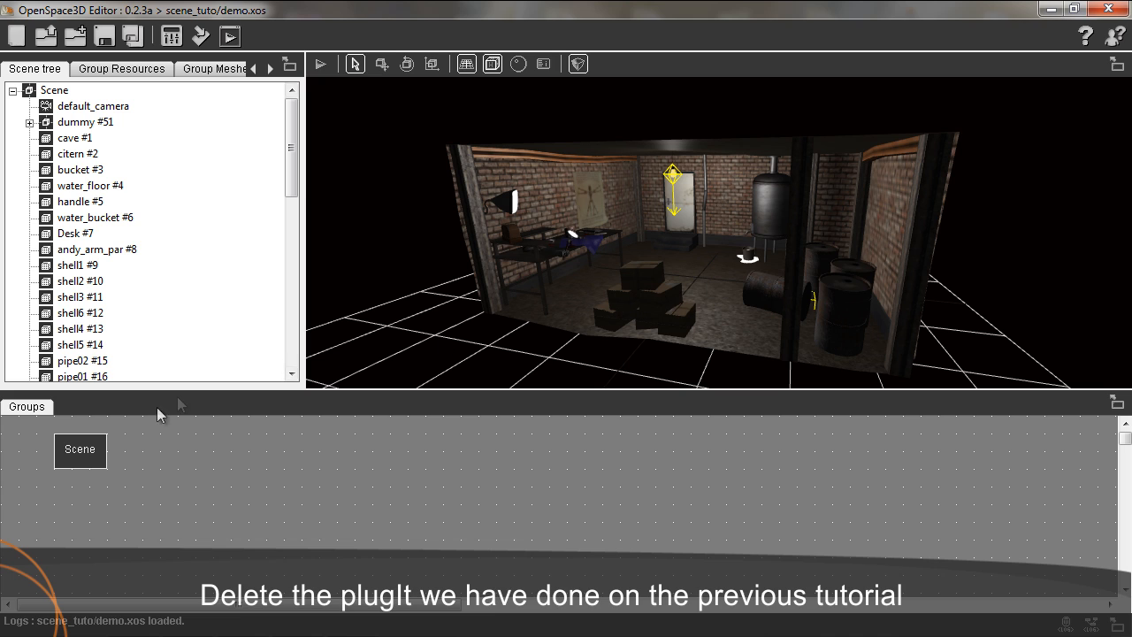
{"action": "double_click", "coordinate": [99, 460]}
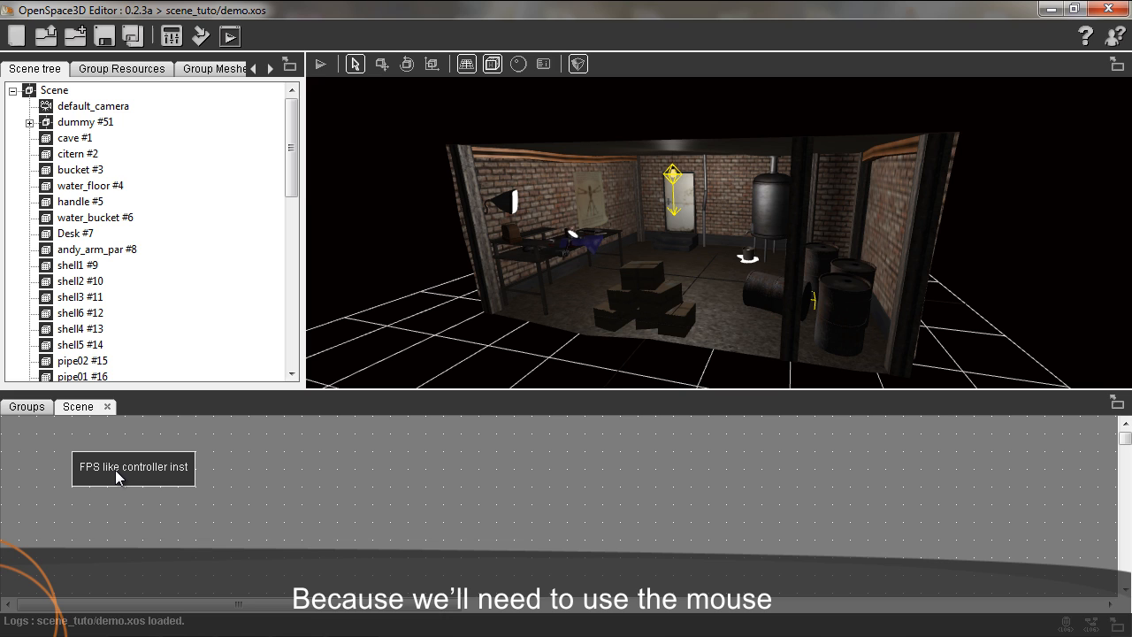
{"action": "left_click", "coordinate": [116, 476]}
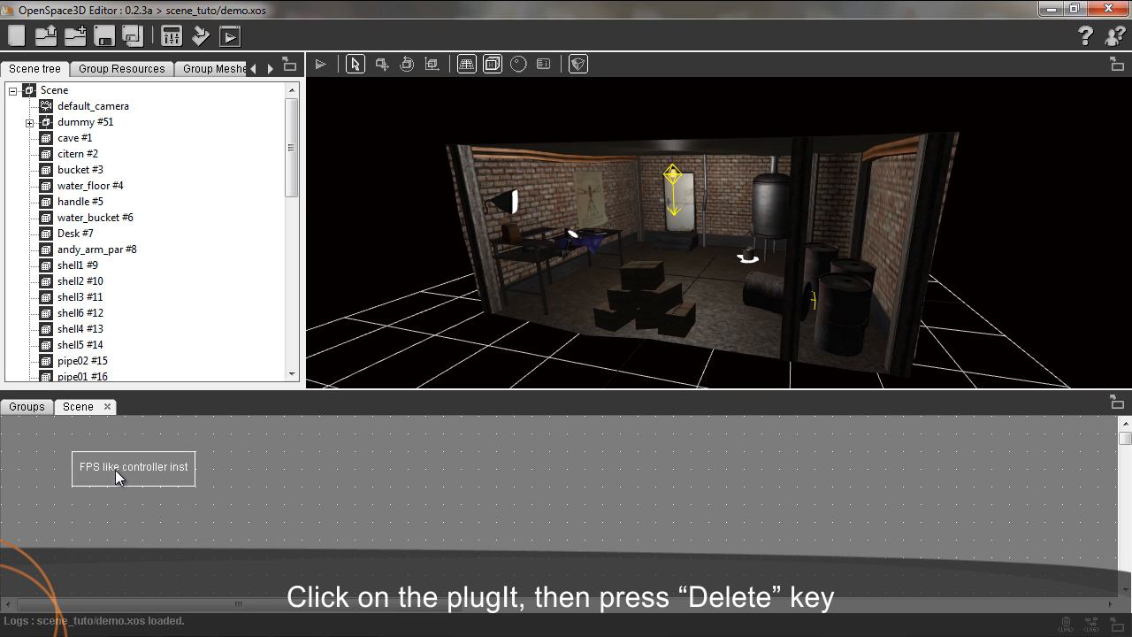
{"action": "key", "text": "Delete"}
{"action": "key", "text": "Return"}
- Add an object click plugIT, name it "switch" and give it the comment "On/Off switch"
{"action": "right_click", "coordinate": [116, 471]}
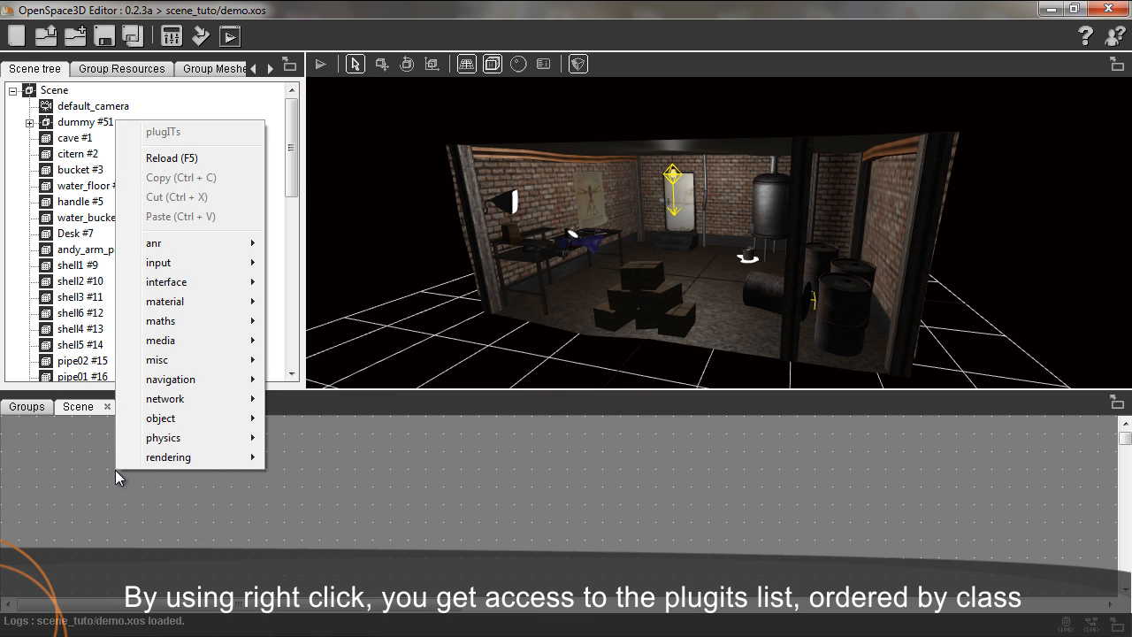
{"action": "mouse_move", "coordinate": [170, 412]}
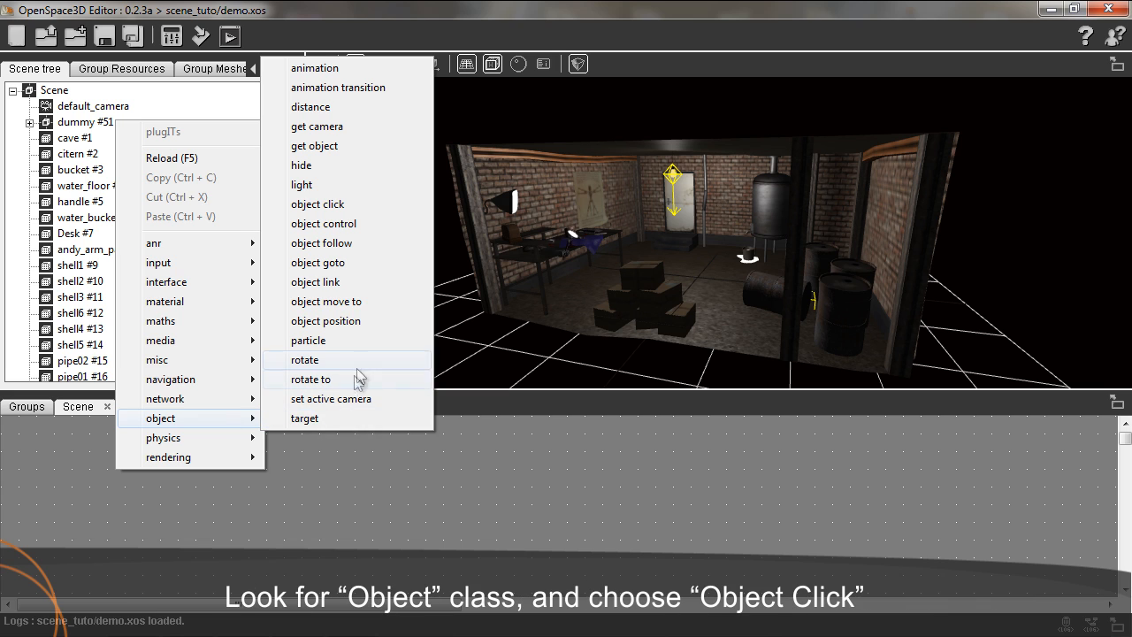
{"action": "left_click", "coordinate": [367, 206]}
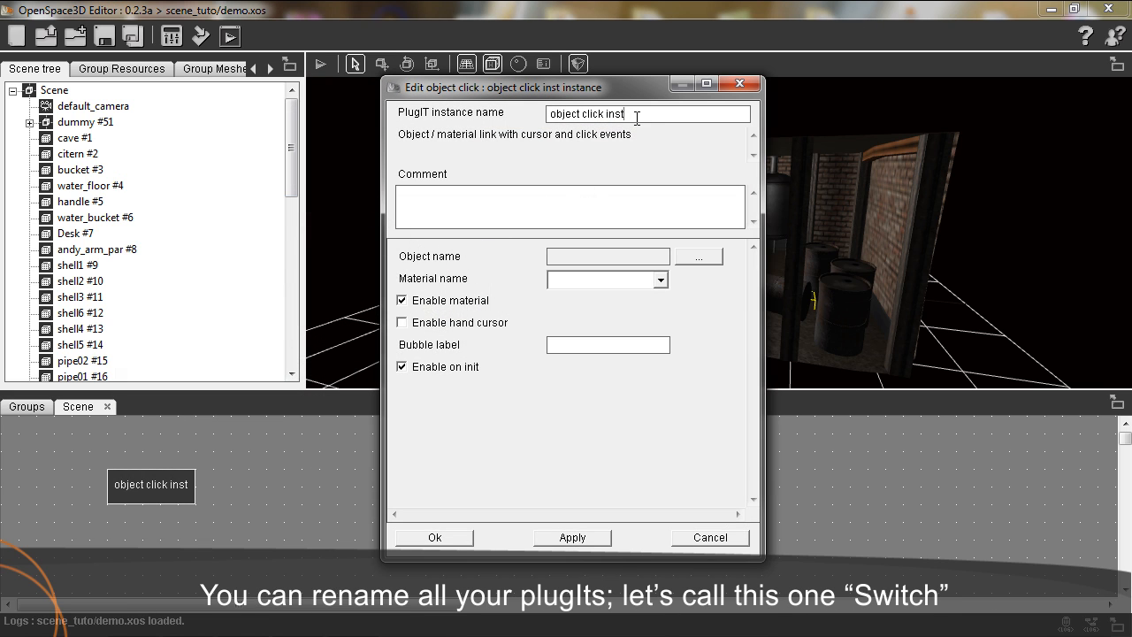
{"action": "left_click_drag", "start_coordinate": [635, 114], "coordinate": [541, 113]}
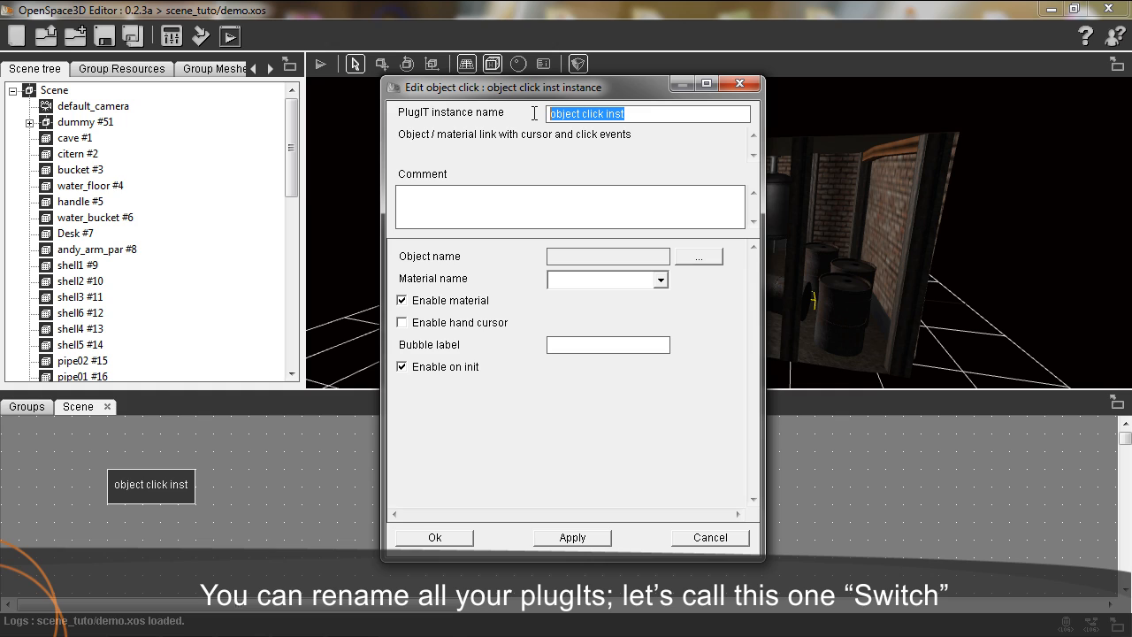
{"action": "type", "text": "switch"}
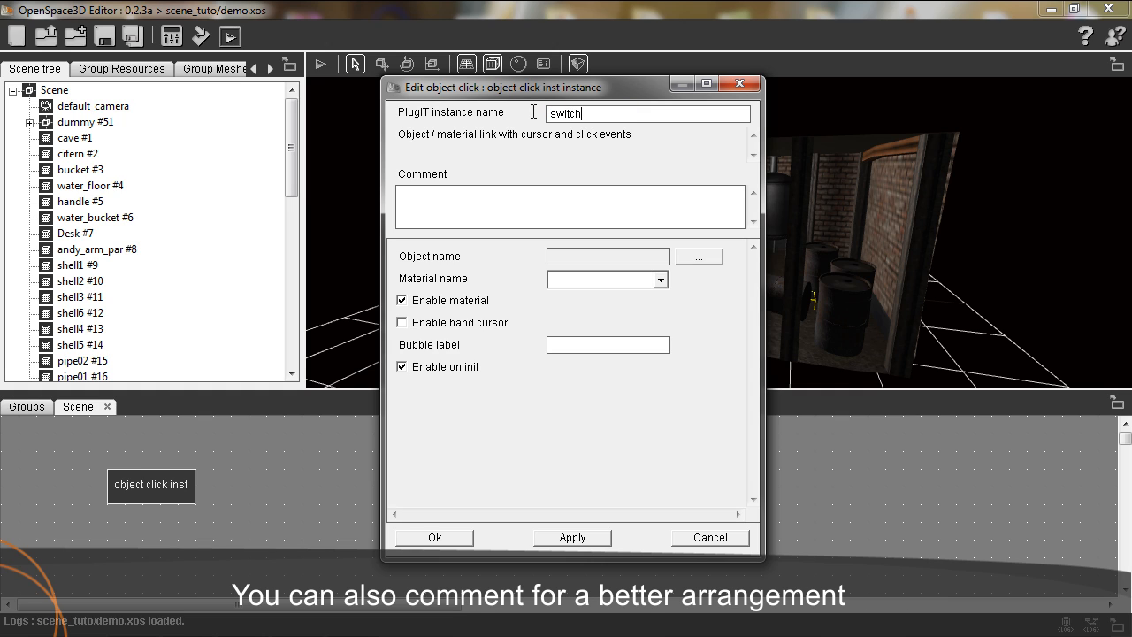
{"action": "left_click", "coordinate": [543, 188]}
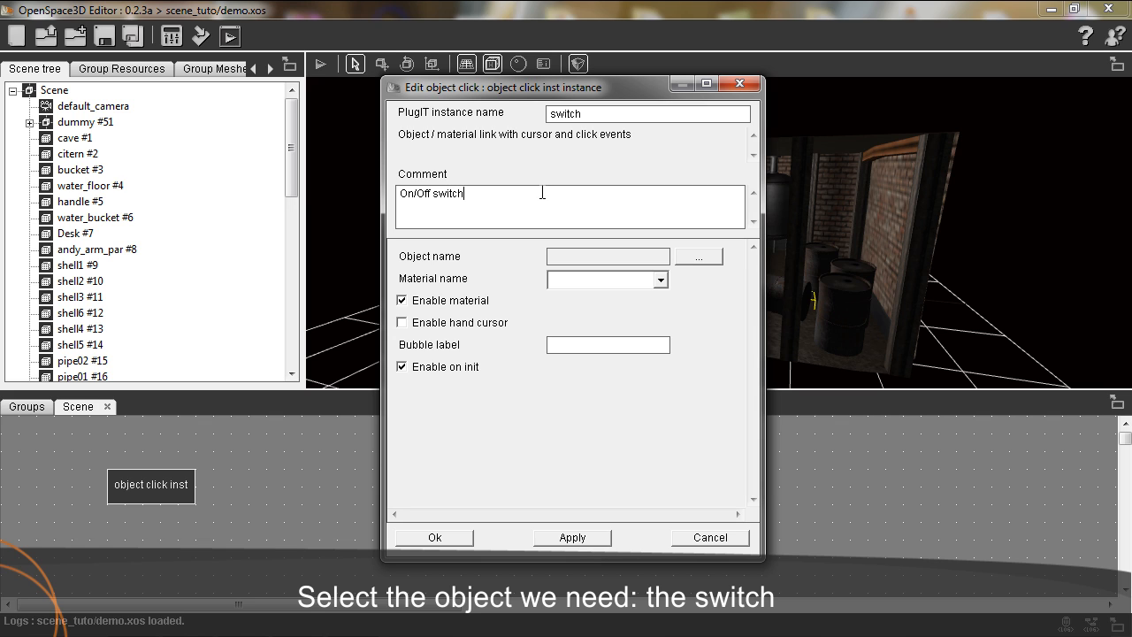
- Assign the mesh switch #46 as the object of the switch plugIT
{"action": "left_click", "coordinate": [698, 256]}
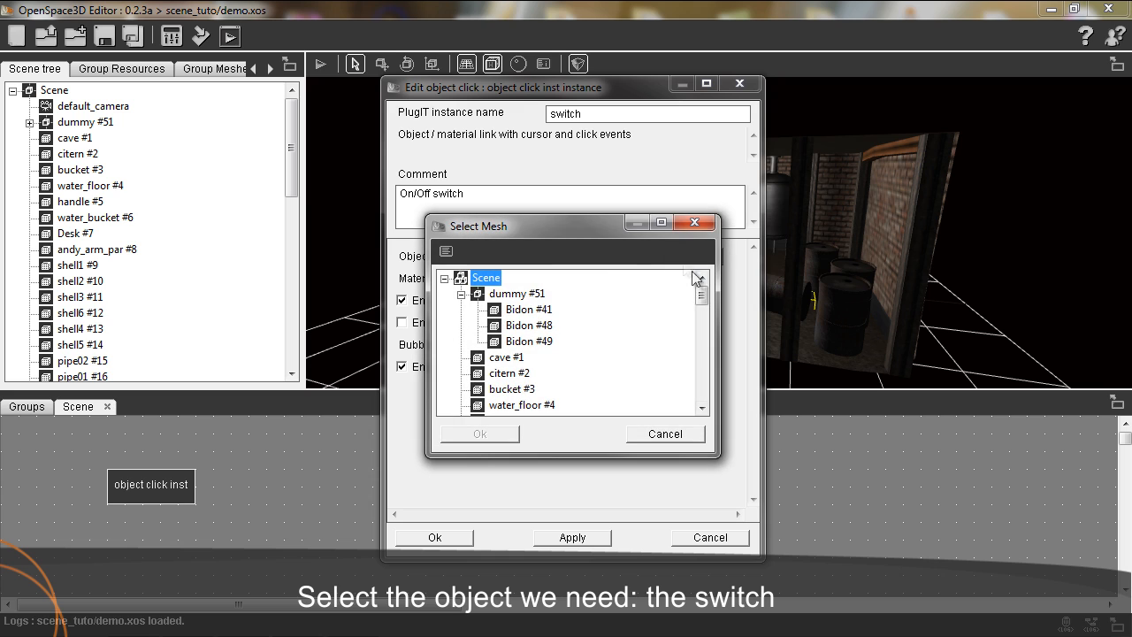
{"action": "left_click_drag", "start_coordinate": [700, 296], "coordinate": [704, 404]}
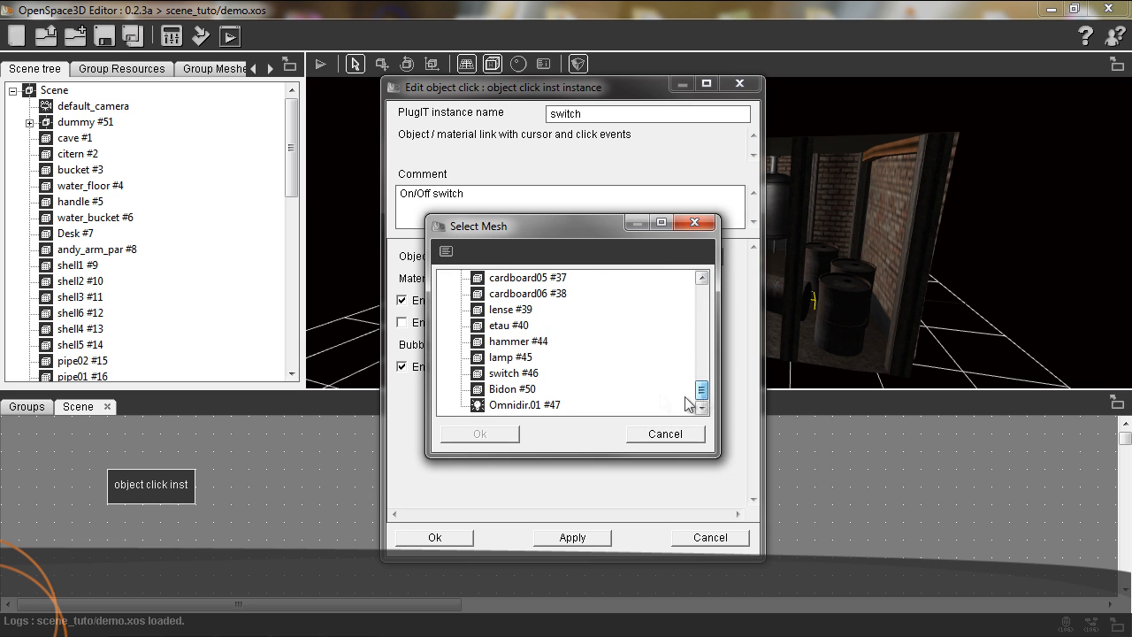
{"action": "left_click", "coordinate": [515, 373]}
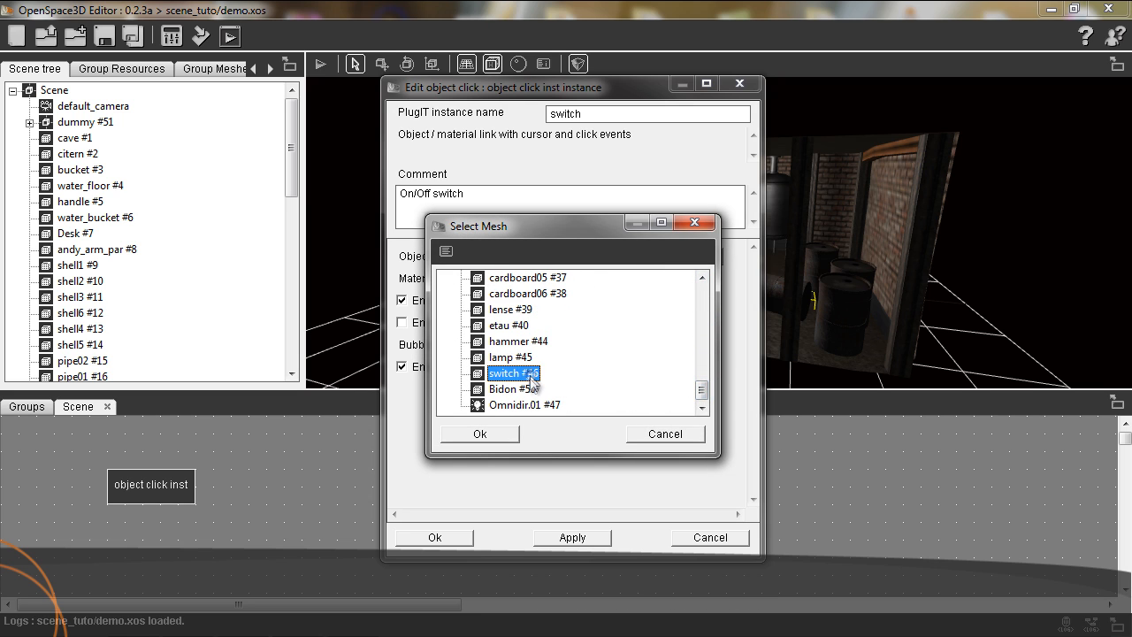
{"action": "left_click", "coordinate": [512, 432]}
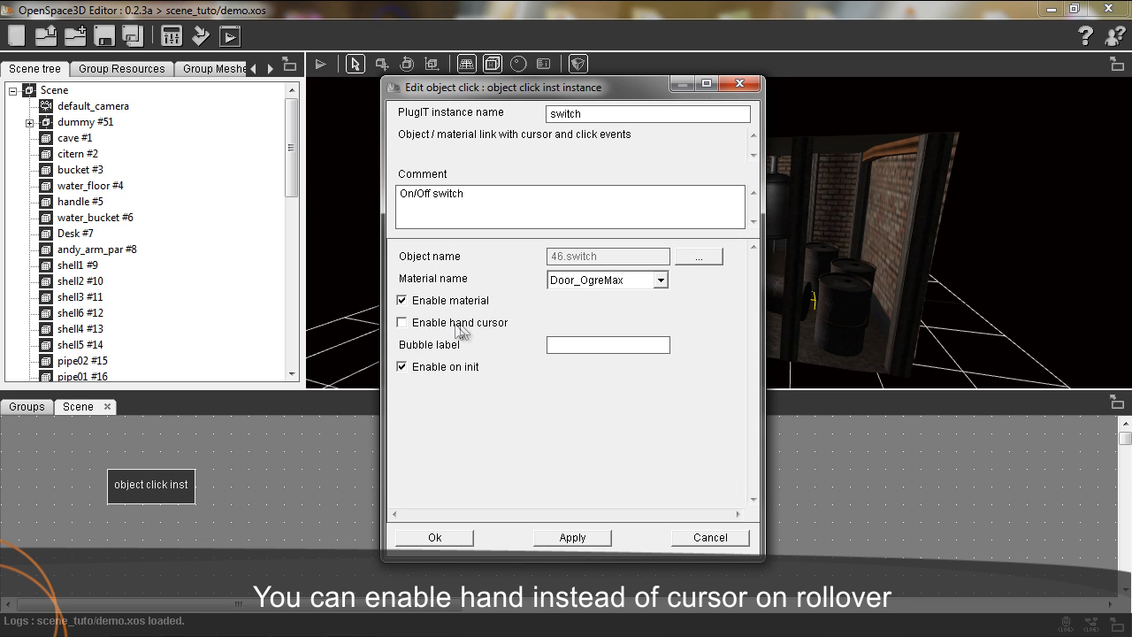
- Enable the hand cursor for the switch plugIT, set its bubble label to "click to light" and accept the settings
{"action": "left_click", "coordinate": [403, 324]}
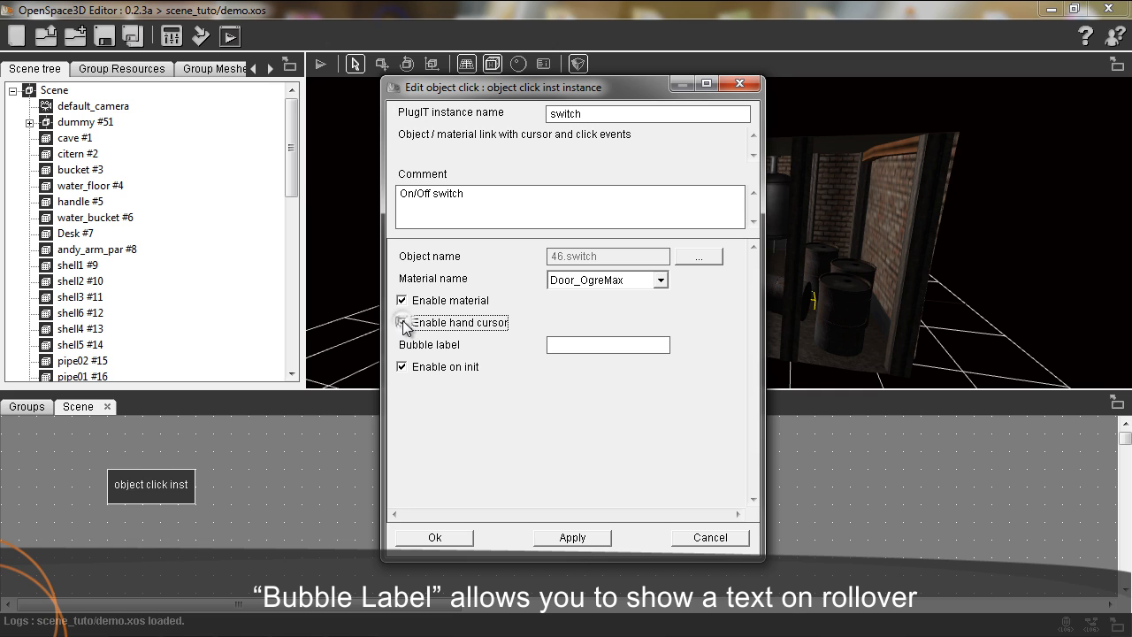
{"action": "left_click", "coordinate": [559, 347]}
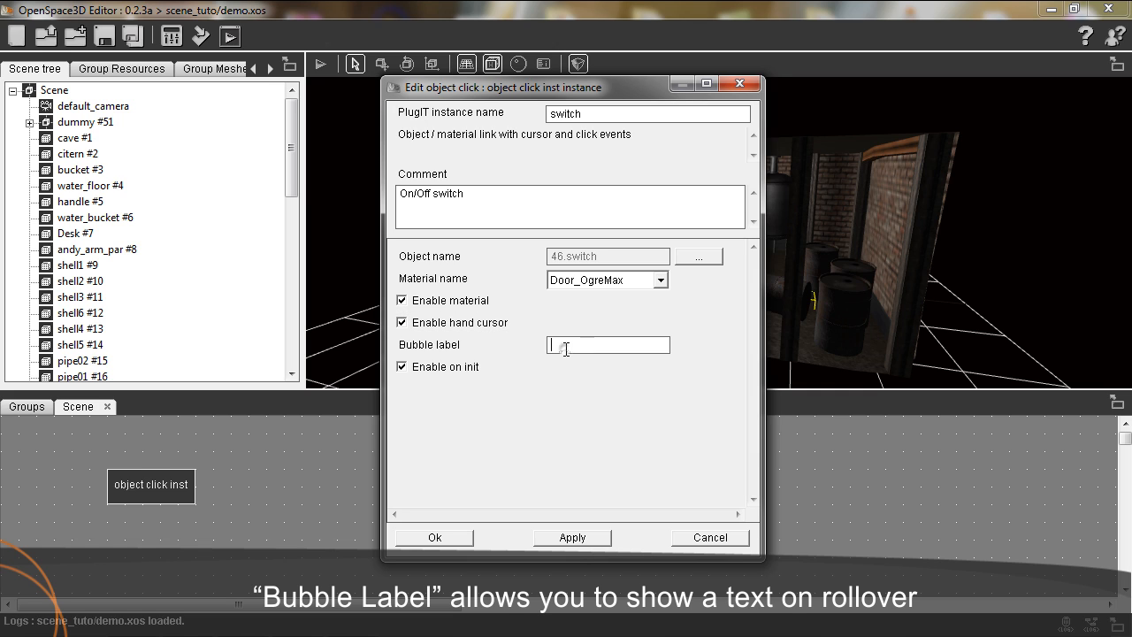
{"action": "type", "text": "click to light"}
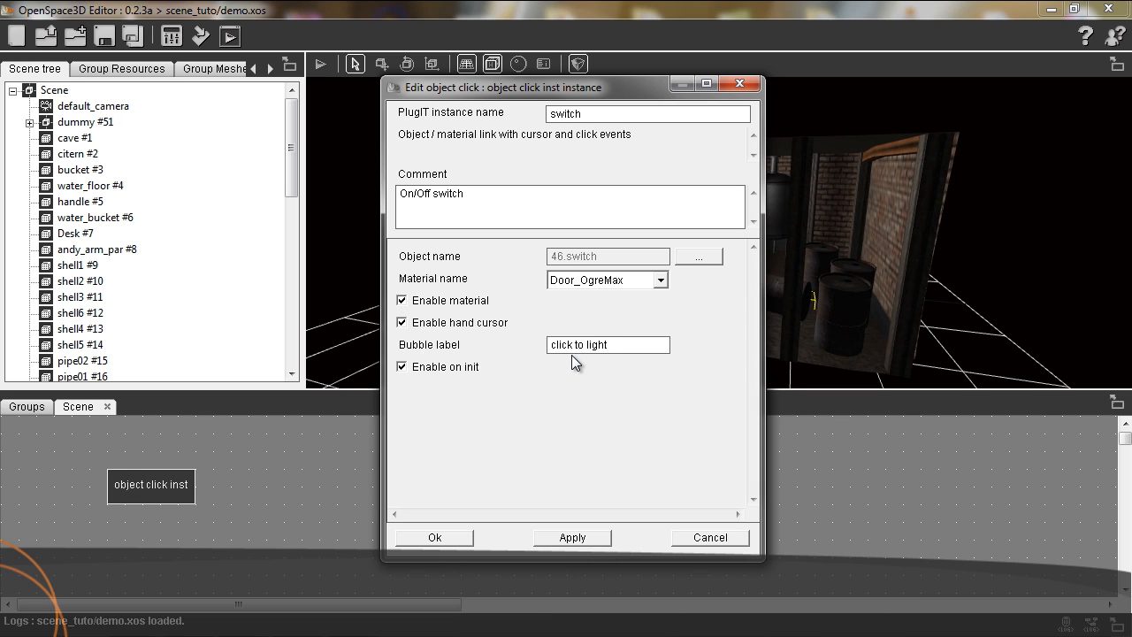
{"action": "left_click", "coordinate": [469, 537]}
- Add a light plugIT named "light_room" with the comment "light source of the scene"
{"action": "right_click", "coordinate": [275, 485]}
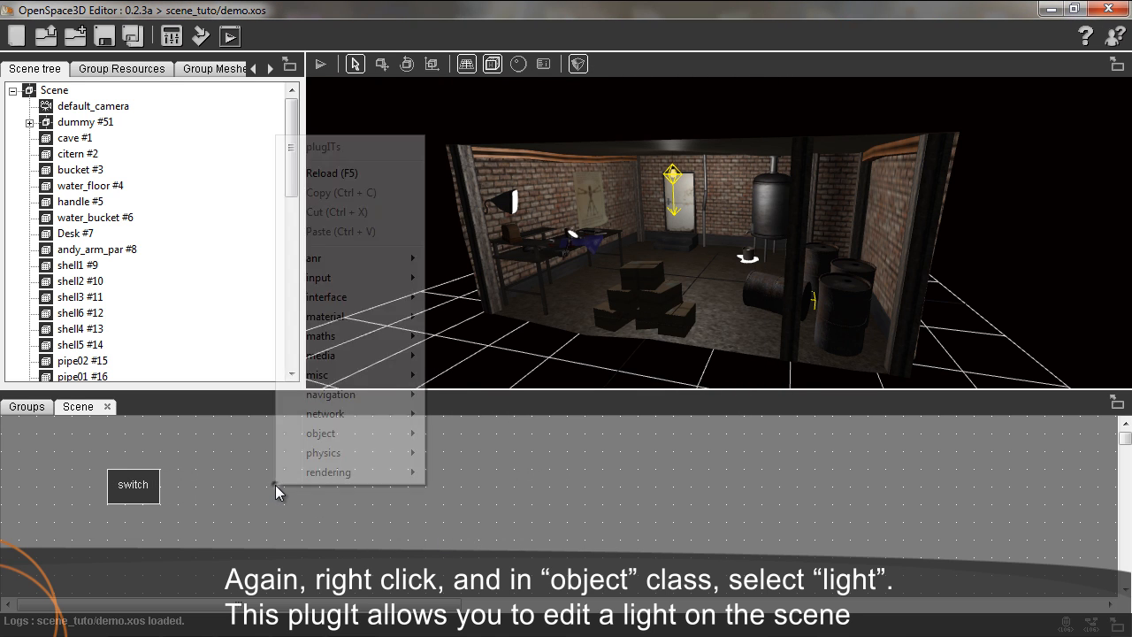
{"action": "mouse_move", "coordinate": [344, 435]}
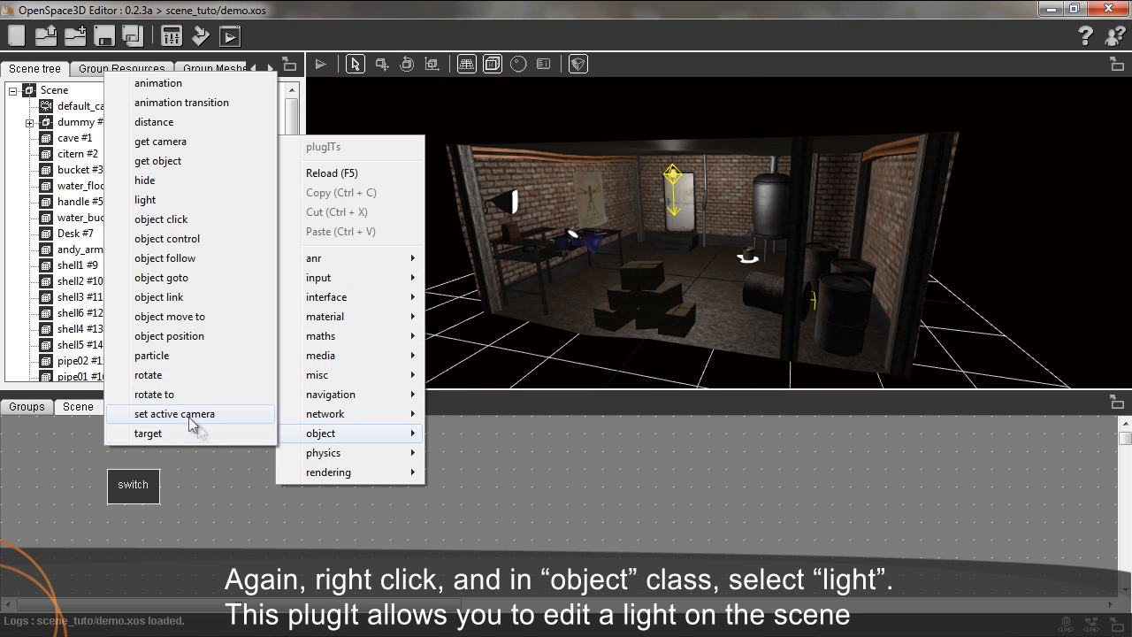
{"action": "left_click", "coordinate": [155, 203]}
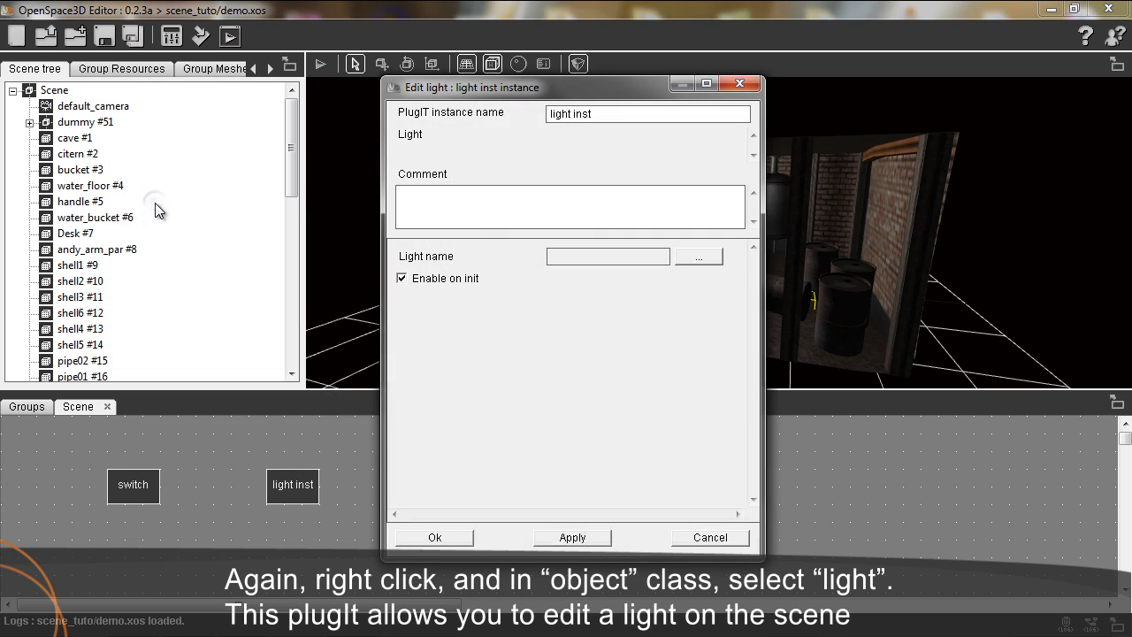
{"action": "left_click_drag", "start_coordinate": [596, 115], "coordinate": [571, 122]}
{"action": "type", "text": "_room"}
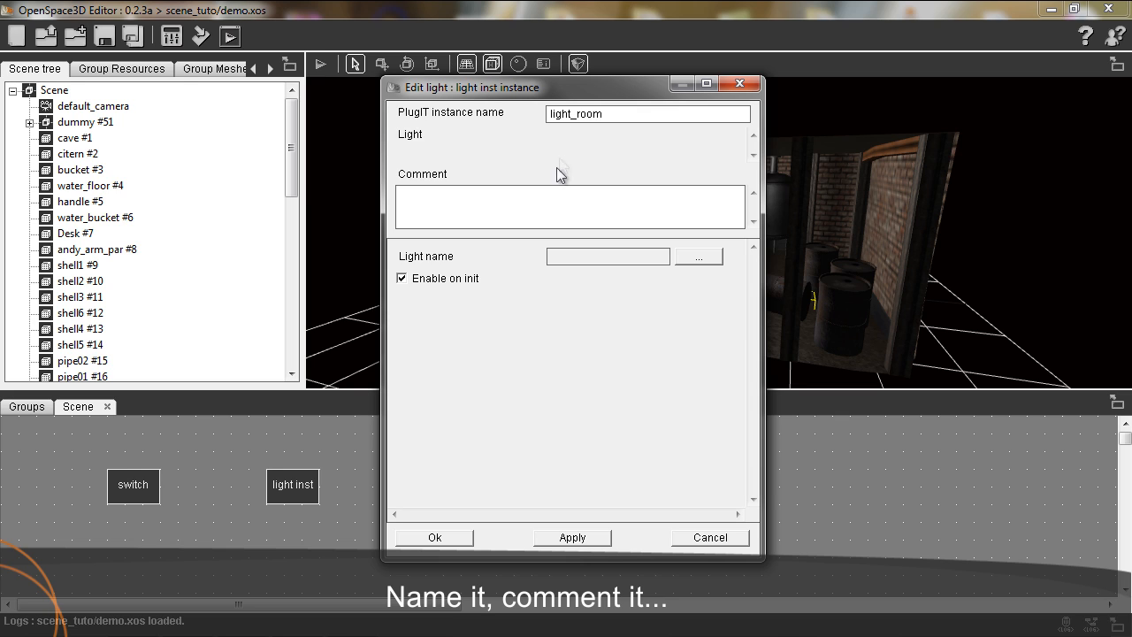
{"action": "type", "text": "t"}
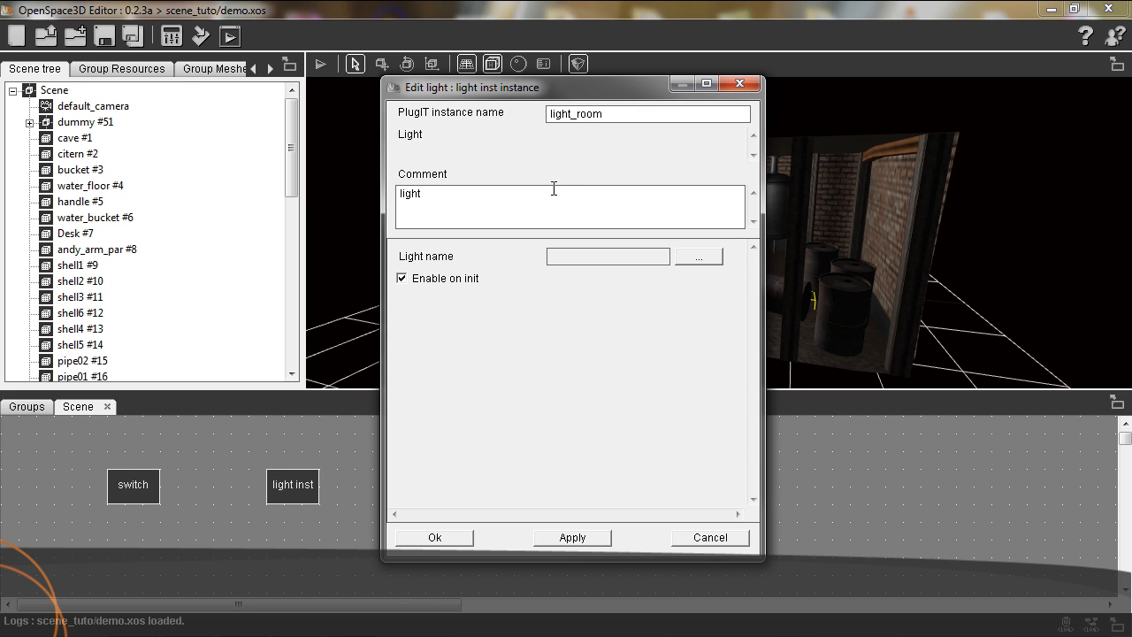
{"action": "type", "text": " source of the scene"}
- Assign the light Omnidir.01 #47 to the light_room plugIT and accept its settings
{"action": "left_click", "coordinate": [687, 259]}
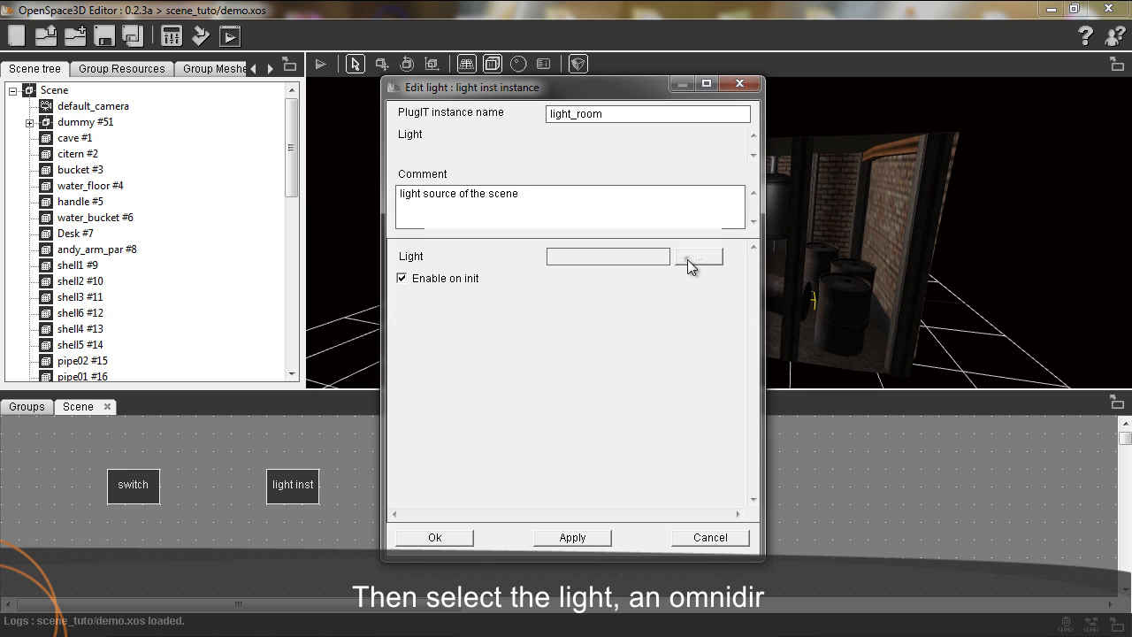
{"action": "left_click_drag", "start_coordinate": [705, 288], "coordinate": [705, 389]}
{"action": "left_click", "coordinate": [559, 406]}
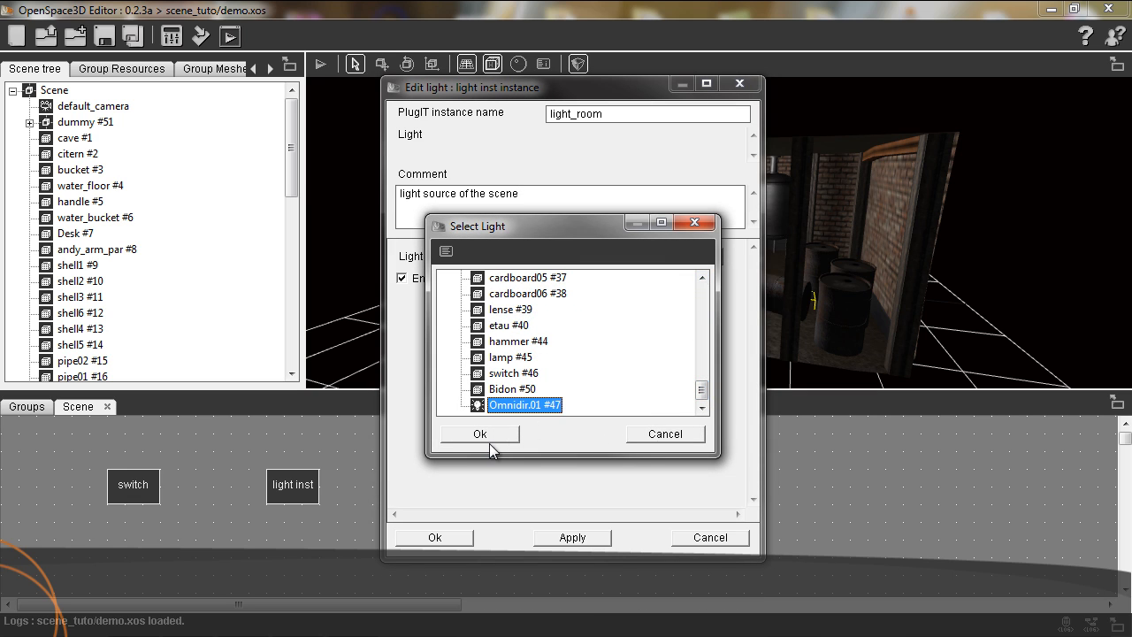
{"action": "left_click", "coordinate": [488, 437]}
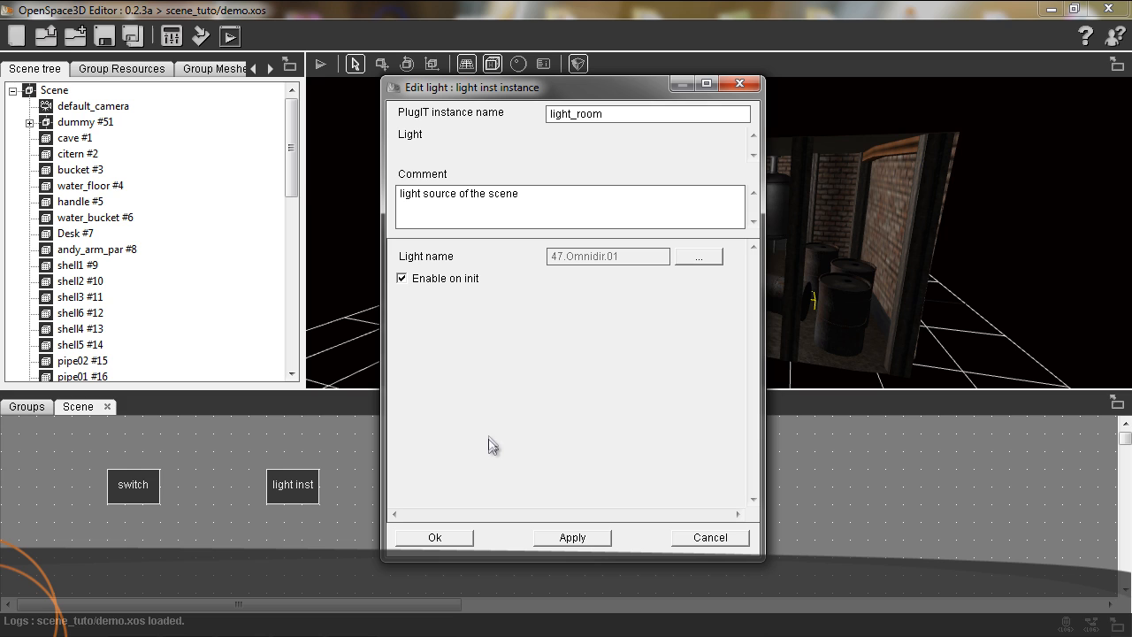
{"action": "left_click", "coordinate": [455, 539]}
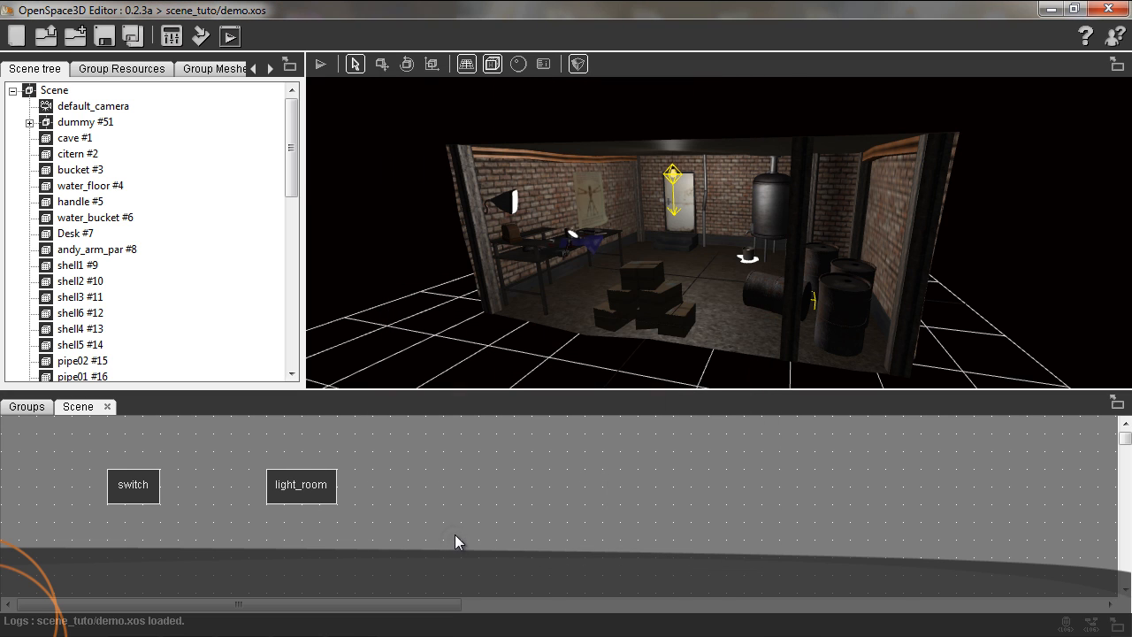
- Link the LeftClick event of the switch plugIT to the Off action of light_room
{"action": "right_click", "coordinate": [149, 491]}
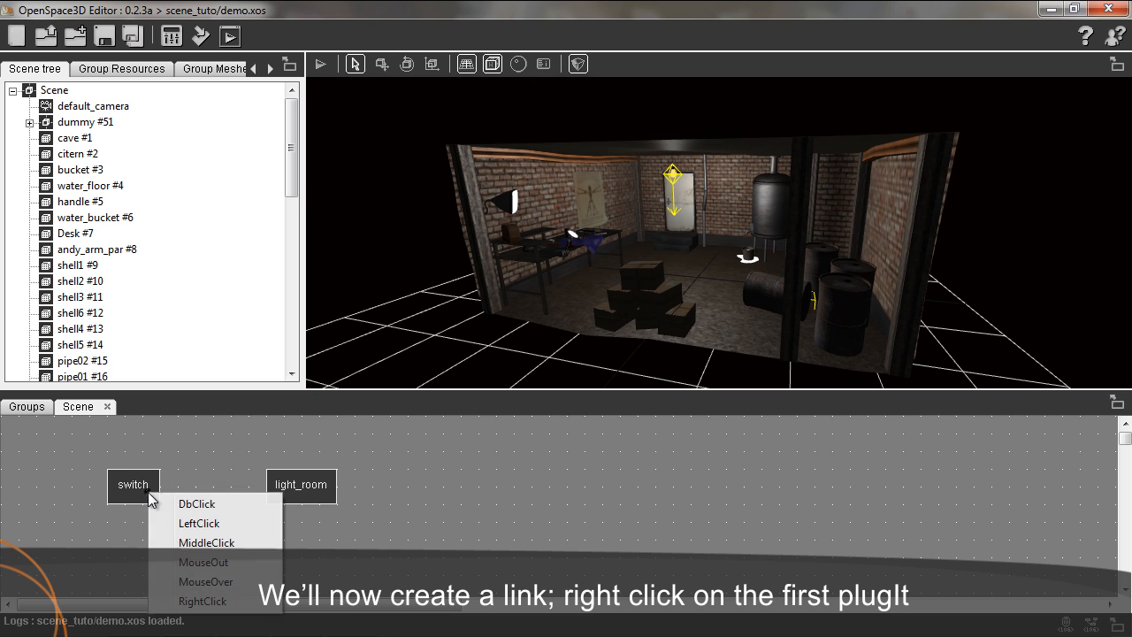
{"action": "left_click", "coordinate": [200, 523]}
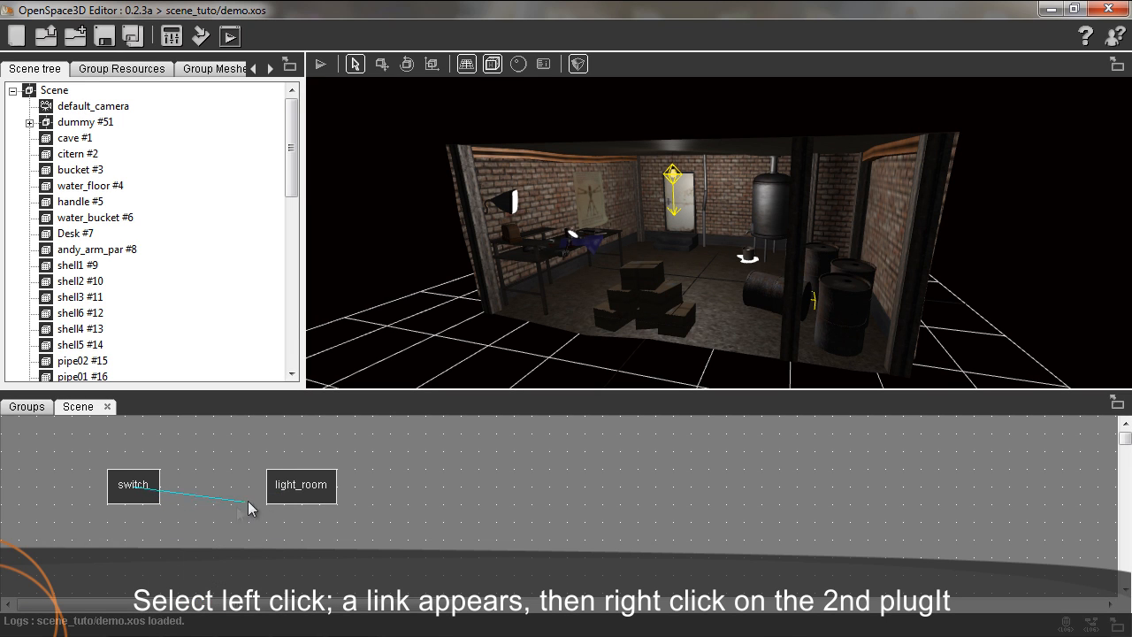
{"action": "right_click", "coordinate": [294, 492]}
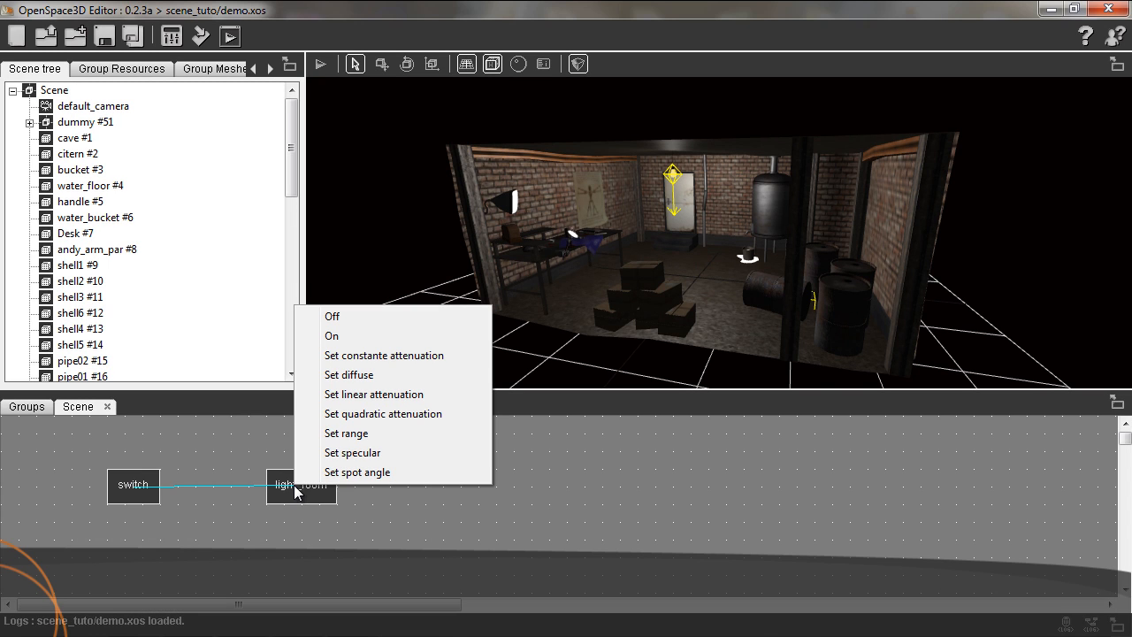
{"action": "left_click", "coordinate": [332, 317]}
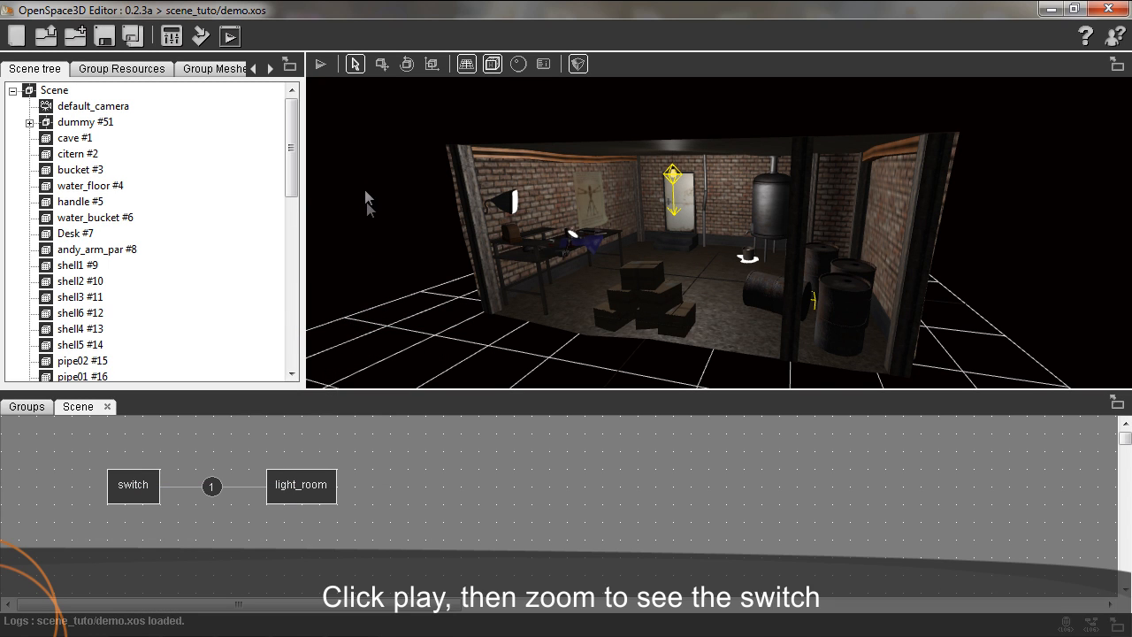
- Run the scene, test the light switch beside the door, and stop the test
{"action": "left_click", "coordinate": [321, 65]}
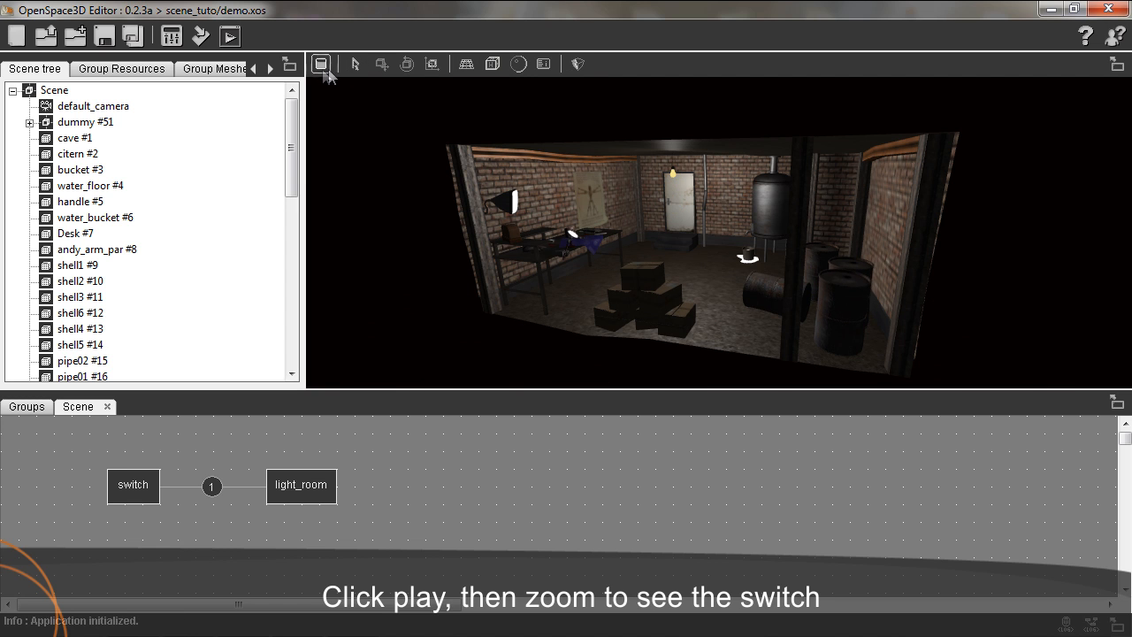
{"action": "scroll", "coordinate": [688, 249], "scroll_direction": "up", "scroll_amount": 5}
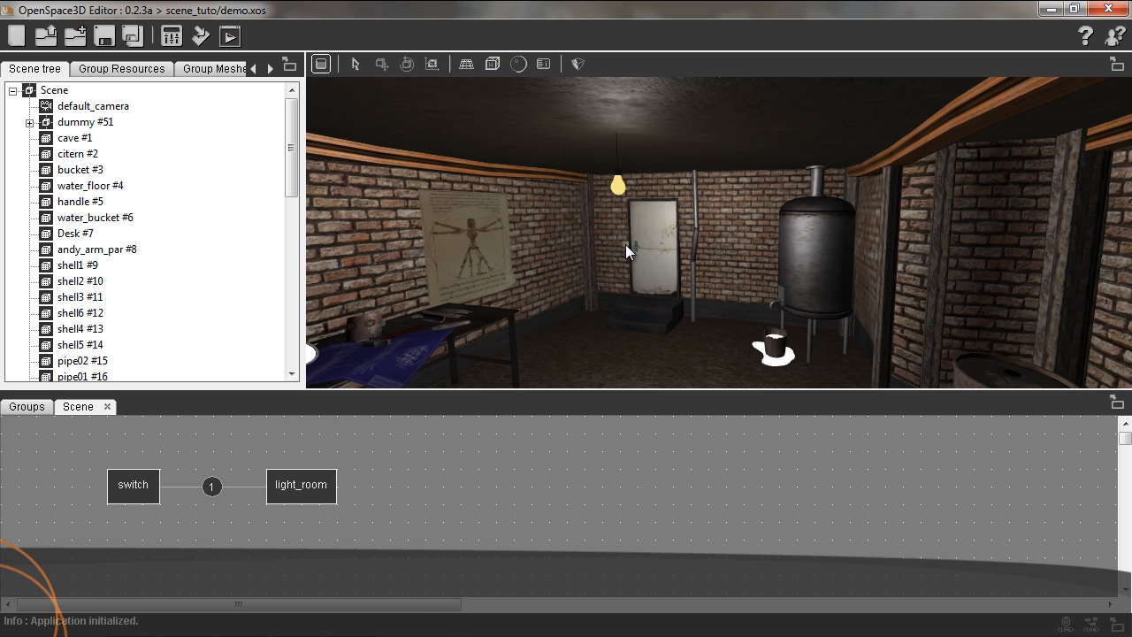
{"action": "left_click", "coordinate": [626, 245]}
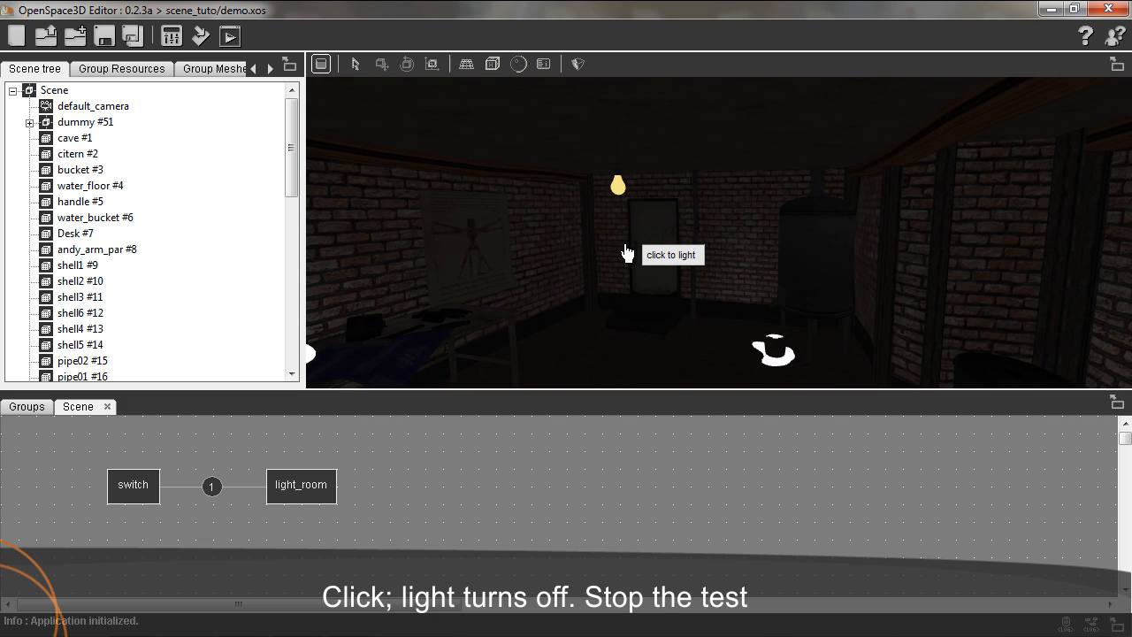
{"action": "left_click", "coordinate": [321, 63]}
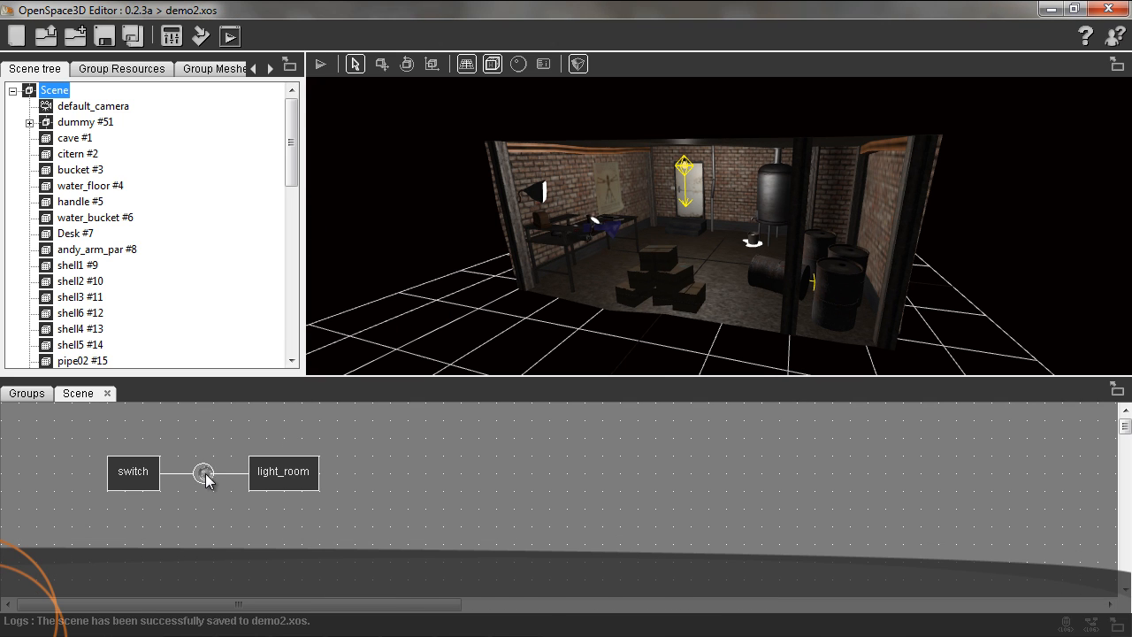
- Delete the link between switch and light_room, and move light_room farther from switch
{"action": "key", "text": "Delete"}
{"action": "key", "text": "Return"}
{"action": "left_click_drag", "start_coordinate": [297, 478], "coordinate": [360, 476]}
- Add a sequence plugIT from the misc class between switch and light_room
{"action": "right_click", "coordinate": [239, 478]}
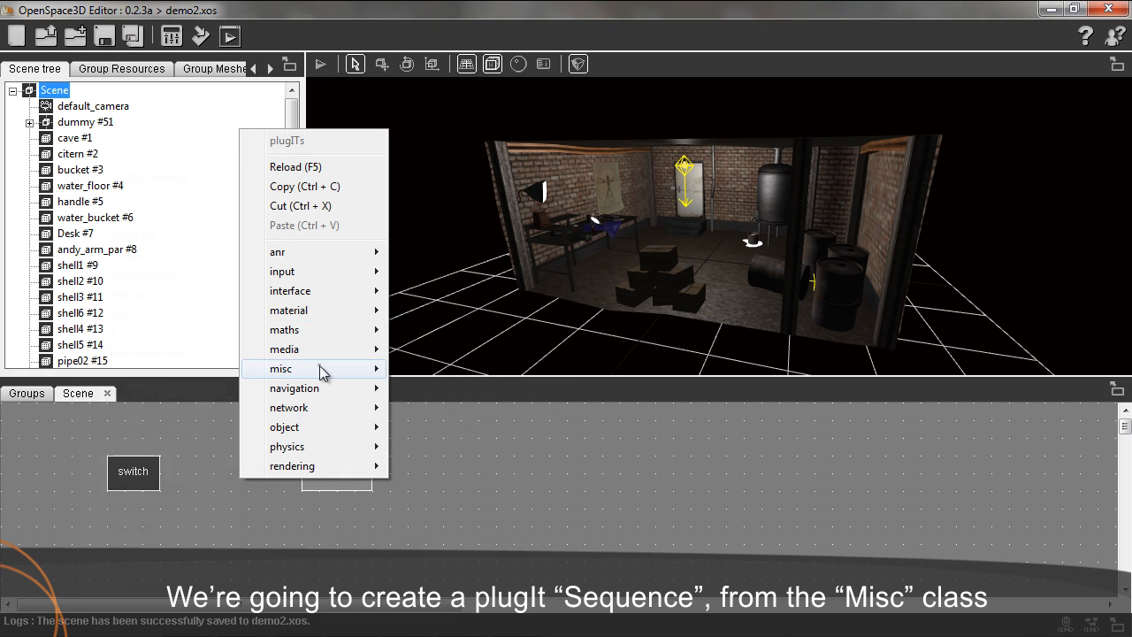
{"action": "mouse_move", "coordinate": [319, 368]}
{"action": "left_click", "coordinate": [131, 548]}
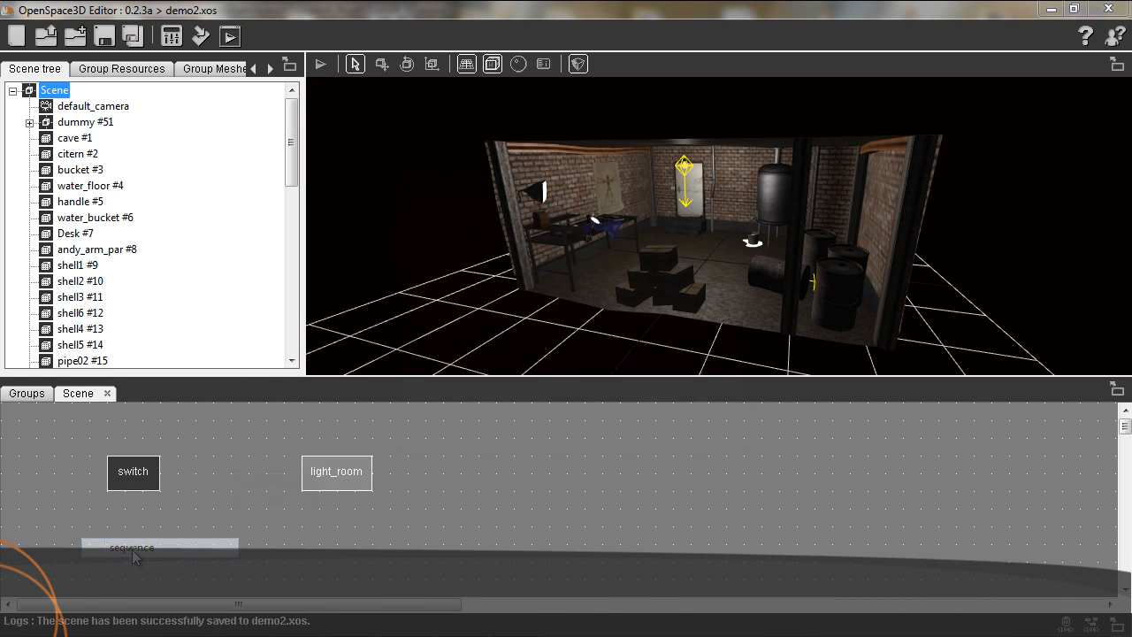
- Name the sequence plugIT On/Off with the comment "One click: light off. One more click: light on" and align it between switch and light_room
{"action": "left_click_drag", "start_coordinate": [621, 207], "coordinate": [479, 220]}
{"action": "type", "text": "On/Off"}
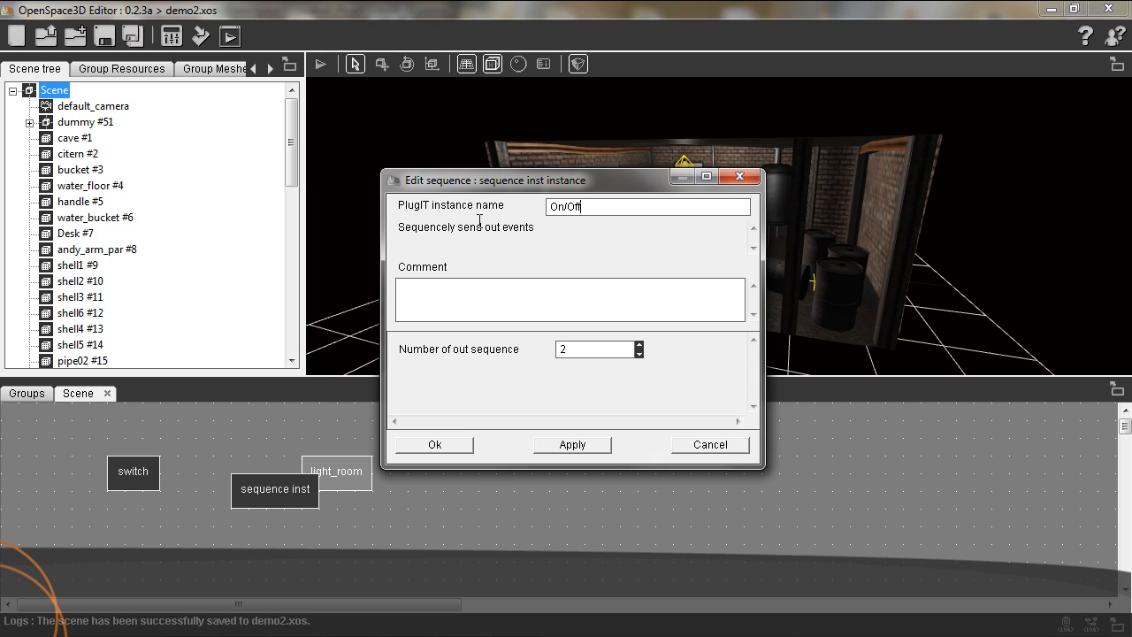
{"action": "left_click", "coordinate": [471, 290]}
{"action": "type", "text": "One click: light off"}
{"action": "key", "text": "Return"}
{"action": "type", "text": "One more click: light o"}
{"action": "left_click", "coordinate": [570, 349]}
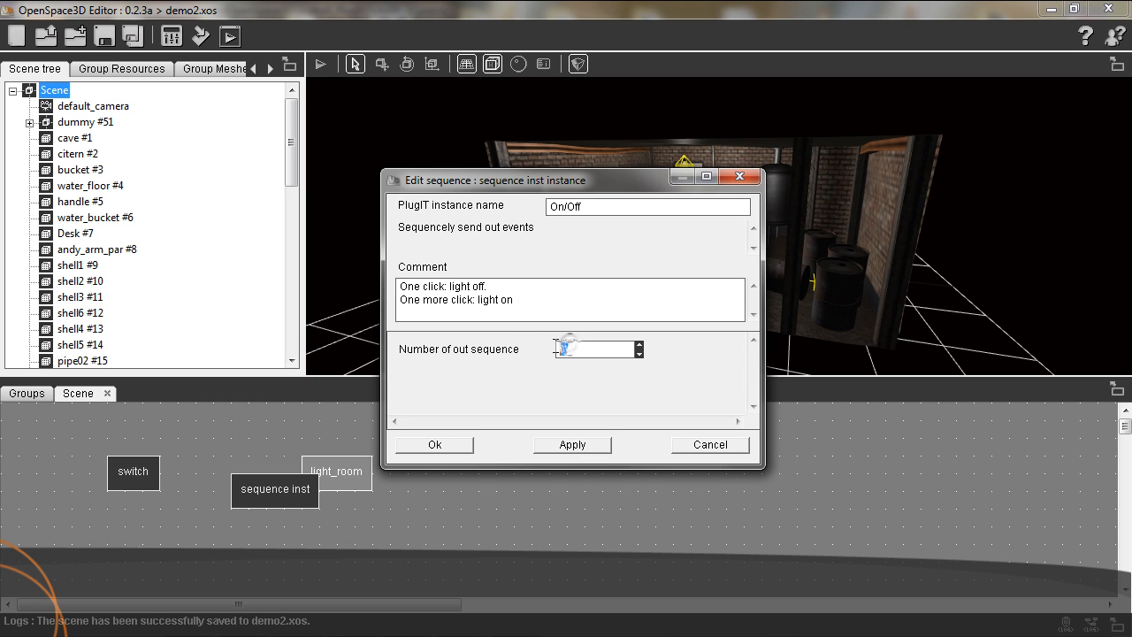
{"action": "left_click", "coordinate": [465, 444]}
{"action": "left_click_drag", "start_coordinate": [276, 491], "coordinate": [240, 473]}
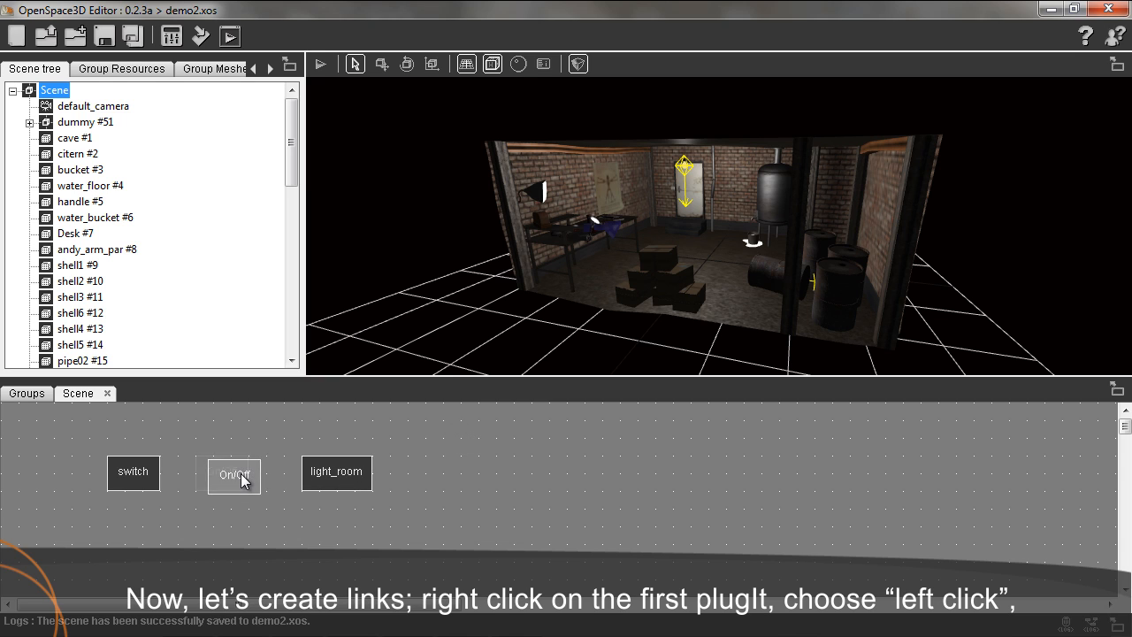
- Link the LeftClick event of the switch plugIT to the Input action of On/Off
{"action": "right_click", "coordinate": [154, 473]}
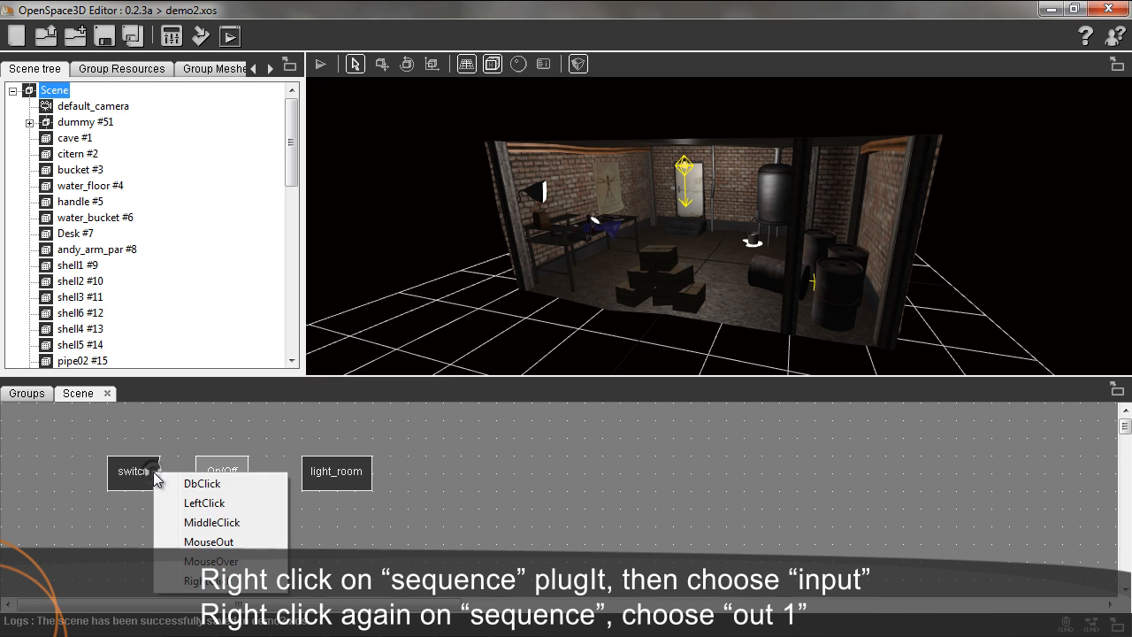
{"action": "left_click", "coordinate": [201, 503]}
{"action": "left_click", "coordinate": [228, 476]}
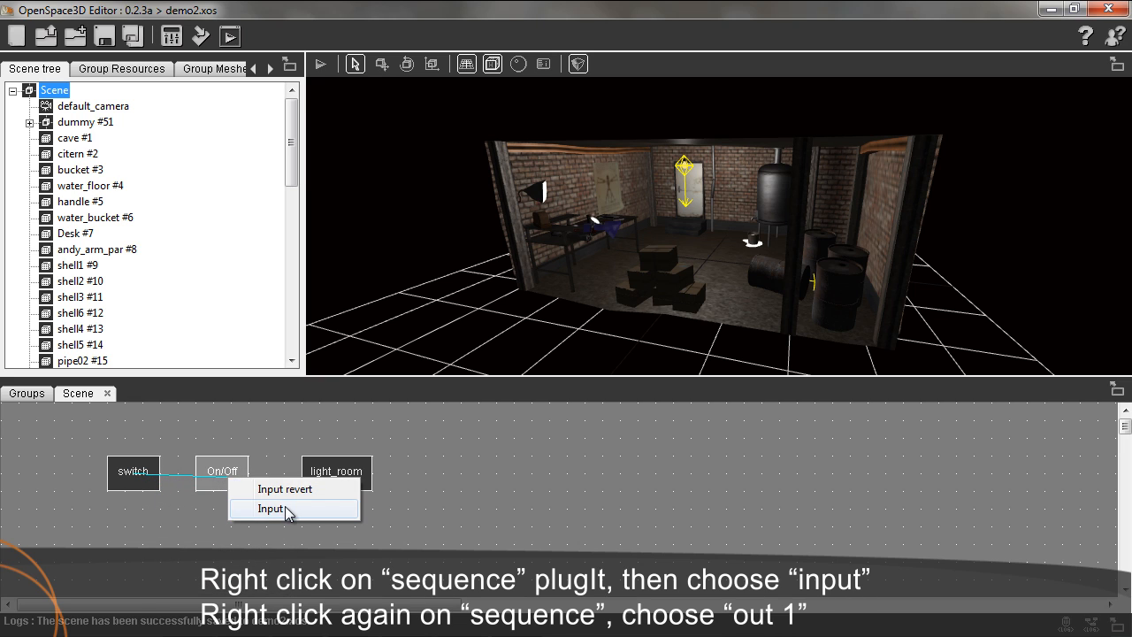
{"action": "left_click", "coordinate": [285, 505]}
- Link the Out1 event of the On/Off plugIT to the Off action of light_room
{"action": "right_click", "coordinate": [242, 477]}
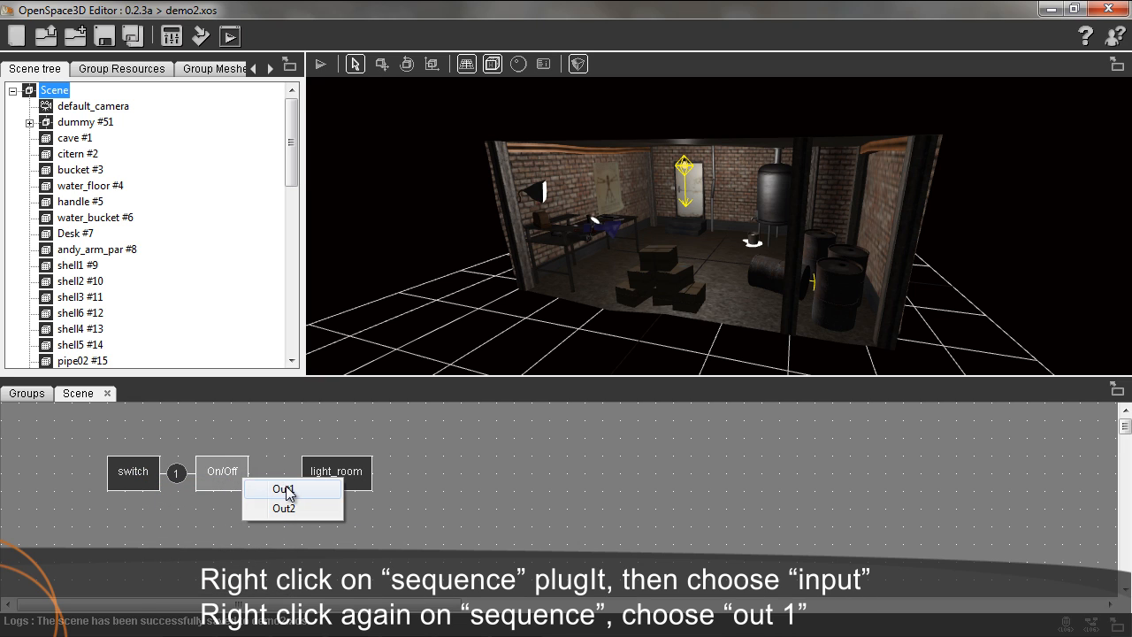
{"action": "left_click", "coordinate": [283, 489]}
{"action": "left_click", "coordinate": [332, 470]}
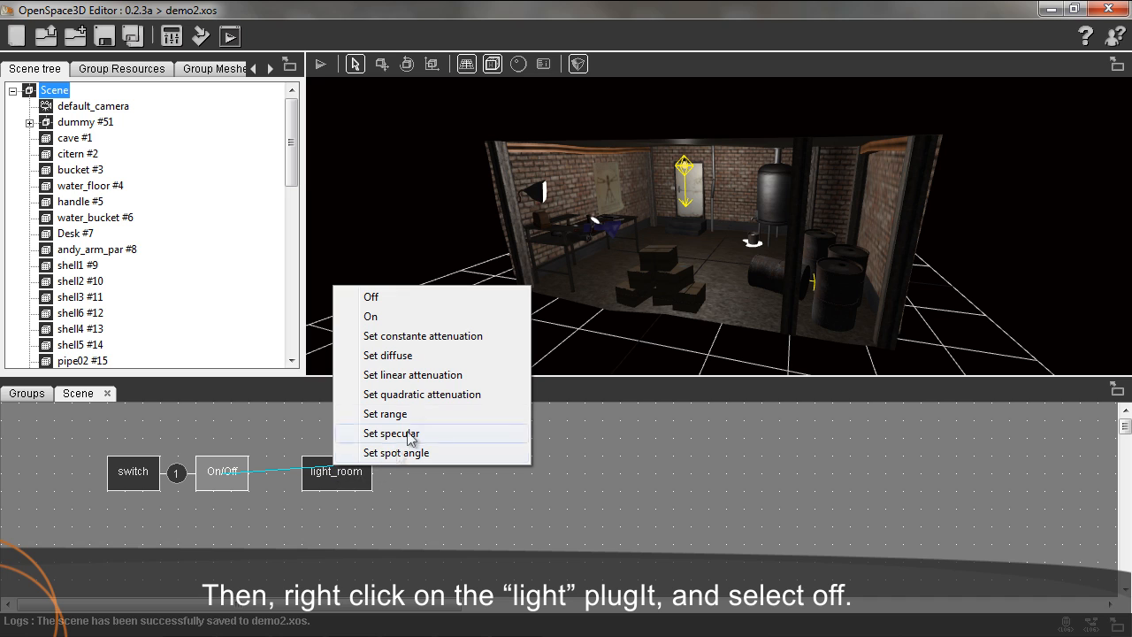
{"action": "left_click", "coordinate": [416, 299]}
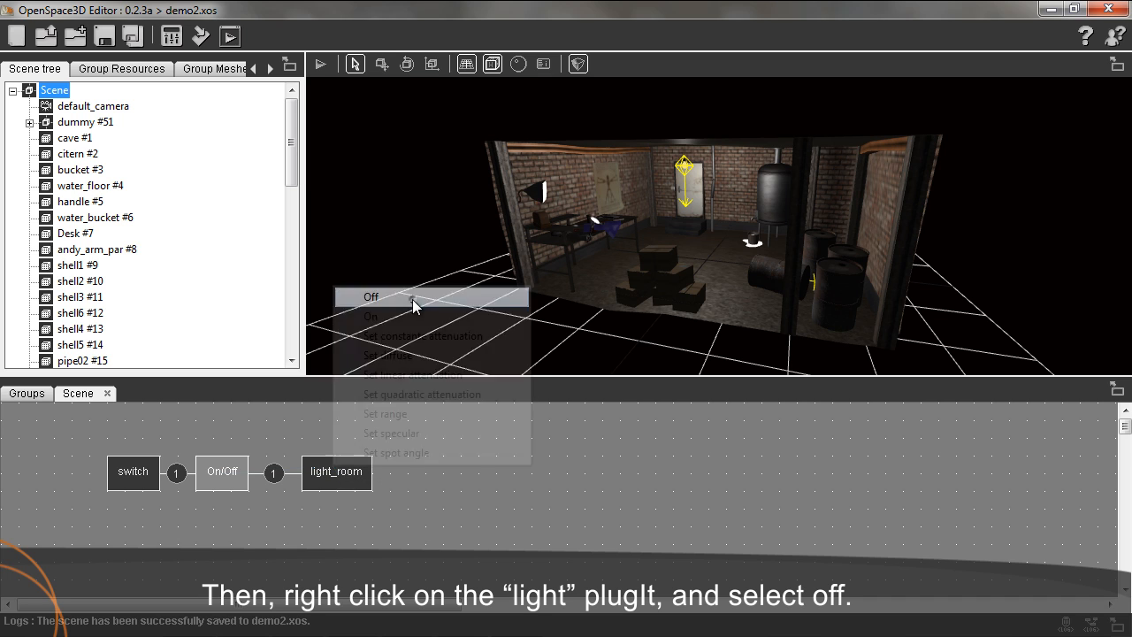
- Link the Out2 event of the On/Off plugIT to the On action of light_room
{"action": "right_click", "coordinate": [244, 471]}
{"action": "left_click", "coordinate": [283, 500]}
{"action": "left_click", "coordinate": [334, 471]}
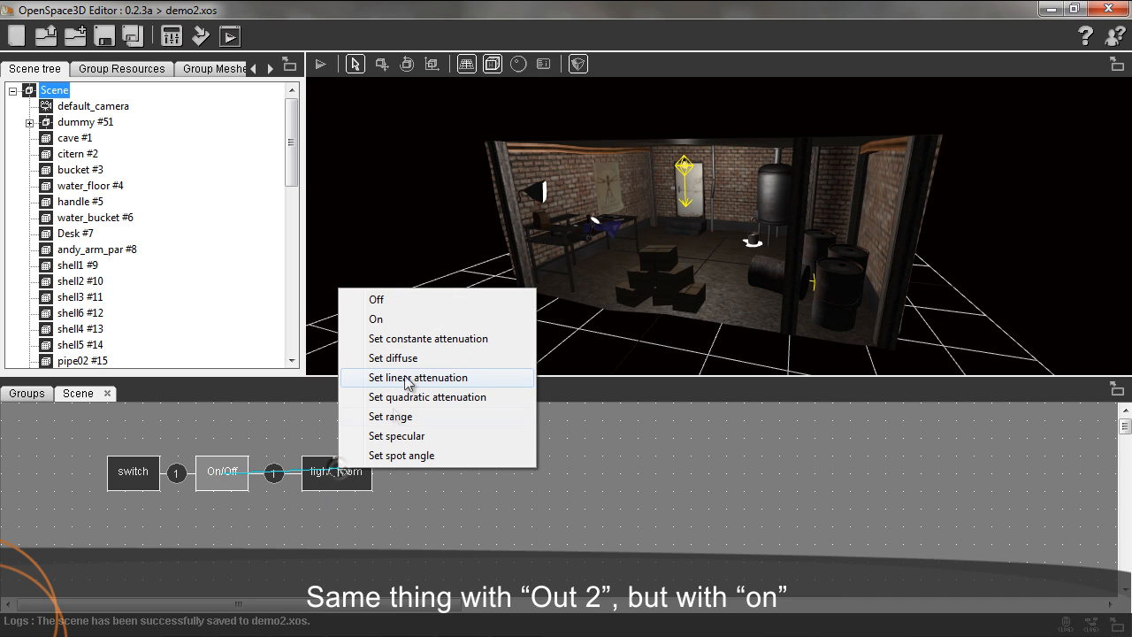
{"action": "left_click", "coordinate": [416, 320]}
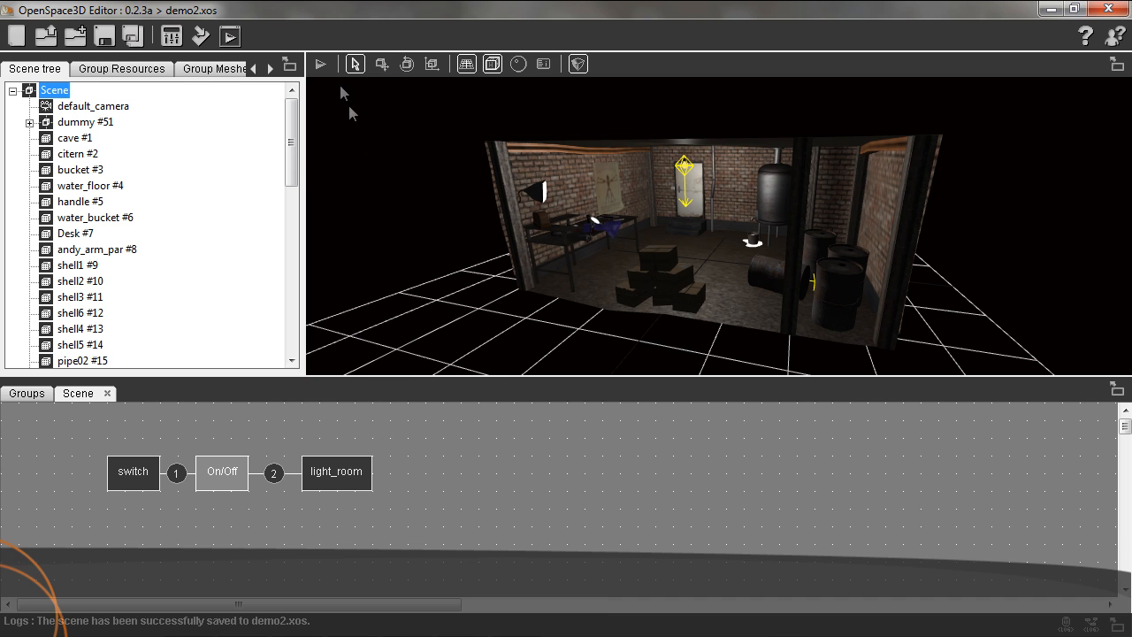
- Run the scene, toggle the room light several times with the switch beside the door, and stop the test
{"action": "left_click", "coordinate": [322, 64]}
{"action": "left_click", "coordinate": [687, 179]}
{"action": "left_click_drag", "start_coordinate": [687, 175], "coordinate": [678, 266]}
{"action": "scroll", "coordinate": [677, 267], "scroll_direction": "up", "scroll_amount": 8}
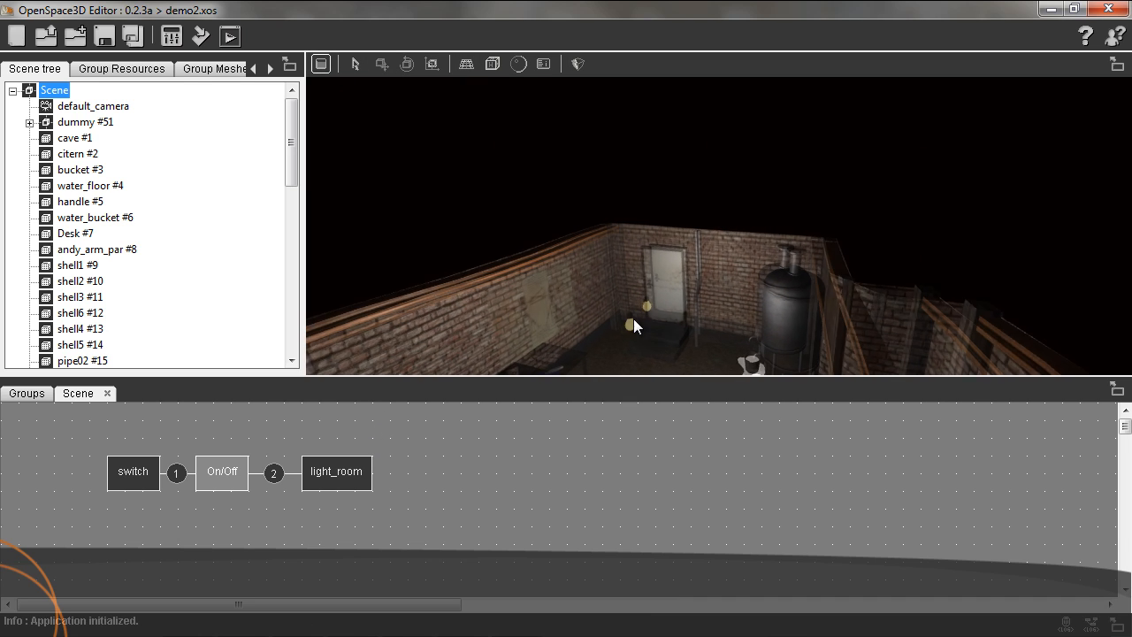
{"action": "scroll", "coordinate": [627, 325], "scroll_direction": "up", "scroll_amount": 5}
{"action": "left_click_drag", "start_coordinate": [615, 334], "coordinate": [744, 177]}
{"action": "left_click_drag", "start_coordinate": [661, 289], "coordinate": [688, 210]}
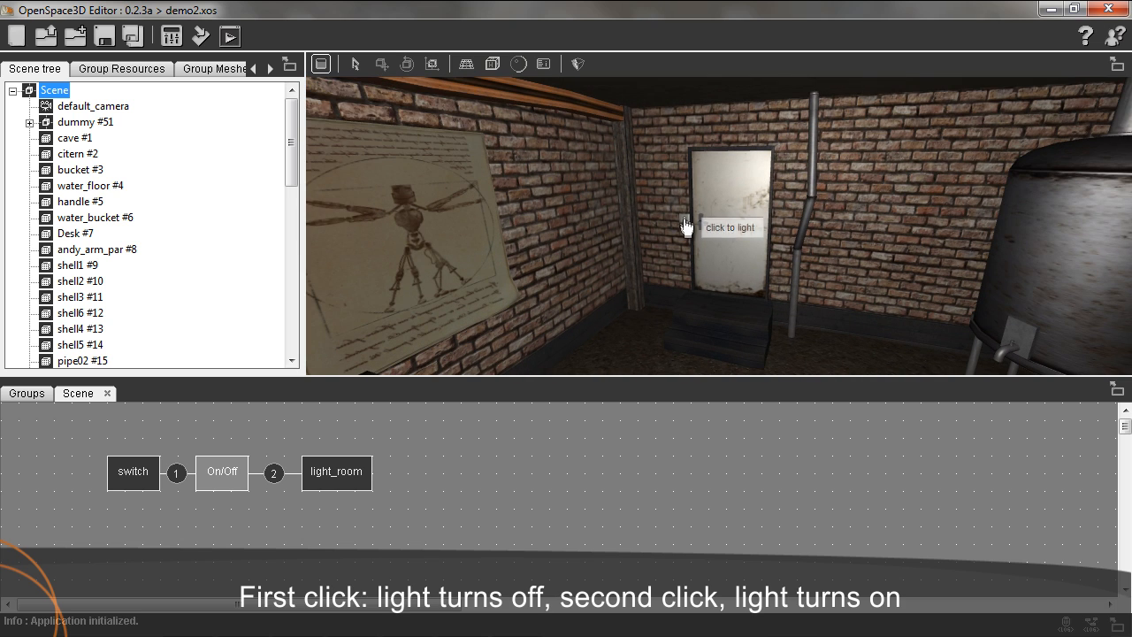
{"action": "left_click", "coordinate": [686, 228]}
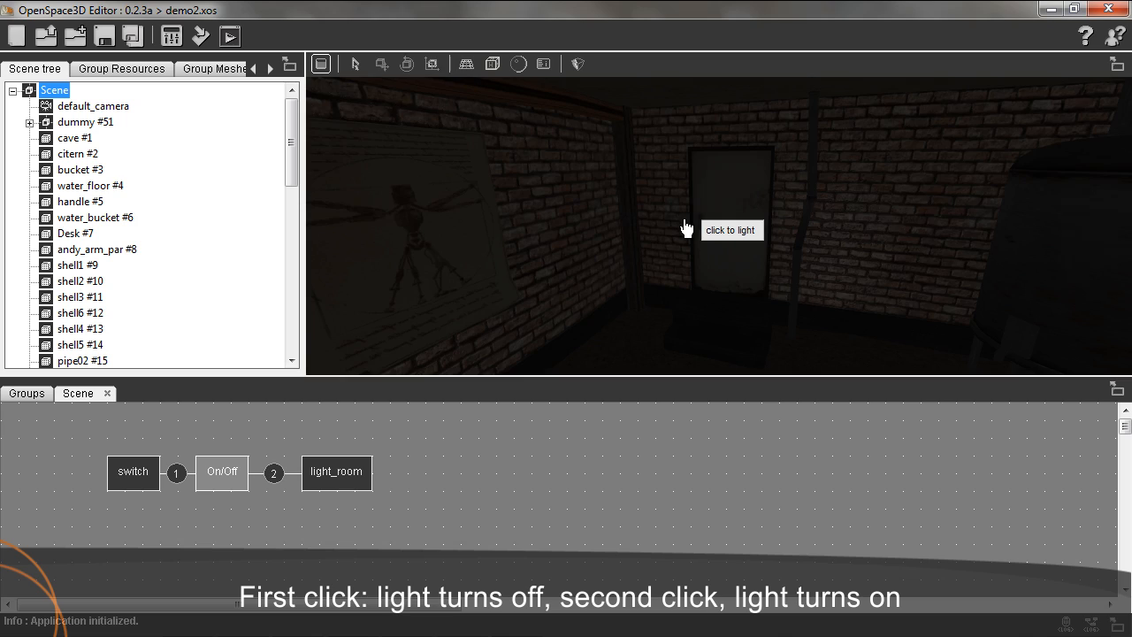
{"action": "left_click", "coordinate": [686, 227]}
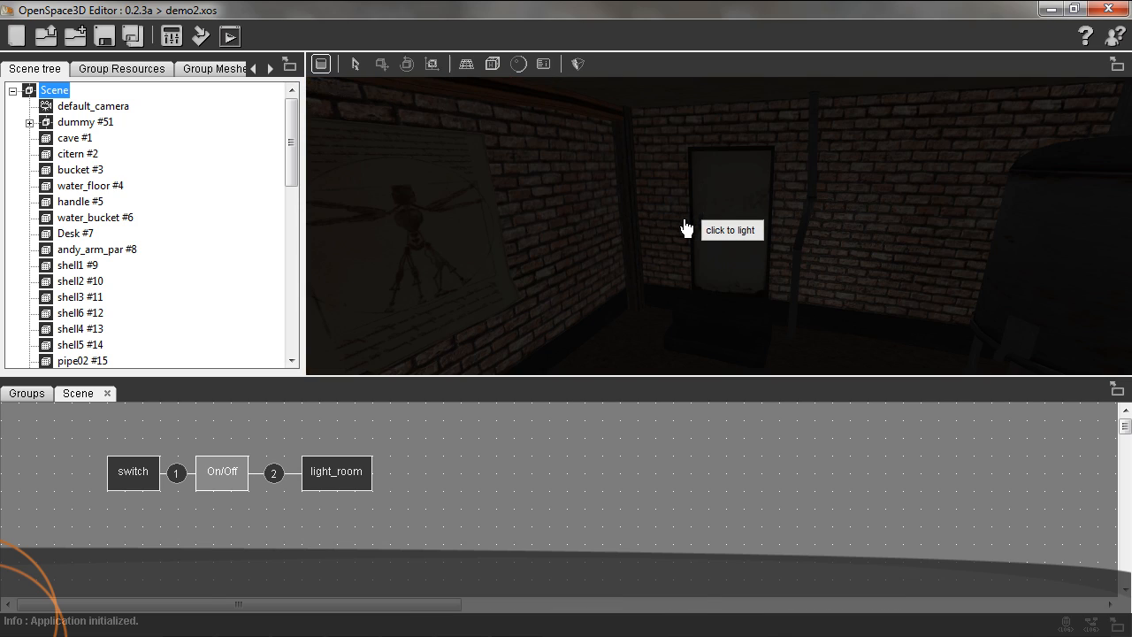
{"action": "left_click", "coordinate": [686, 228]}
{"action": "scroll", "coordinate": [686, 228], "scroll_direction": "down", "scroll_amount": 3}
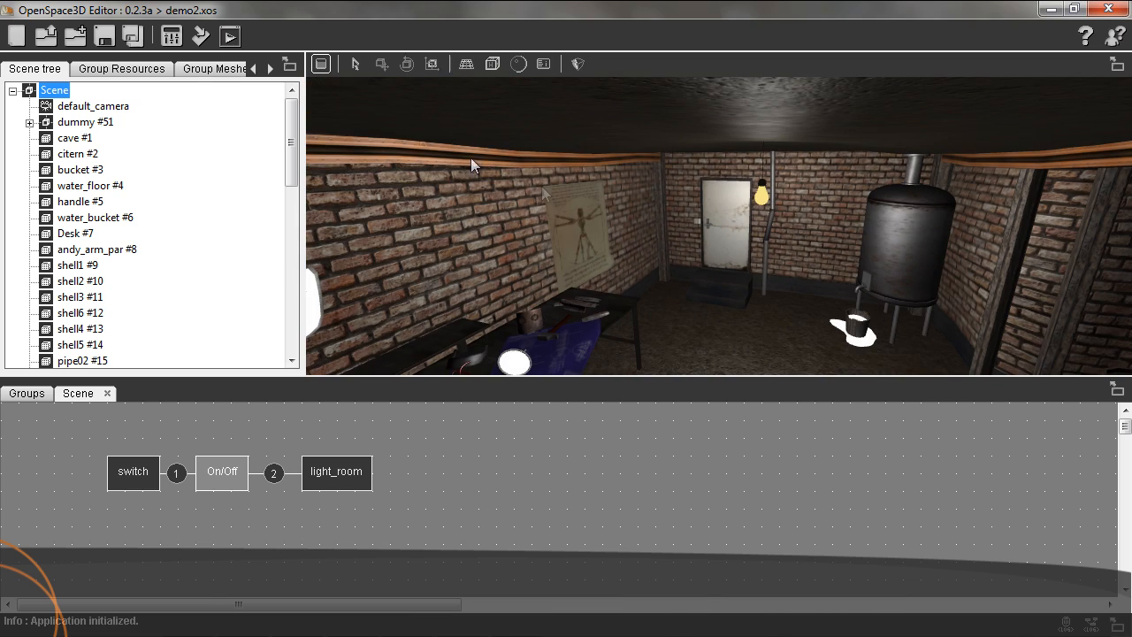
{"action": "left_click", "coordinate": [325, 65]}
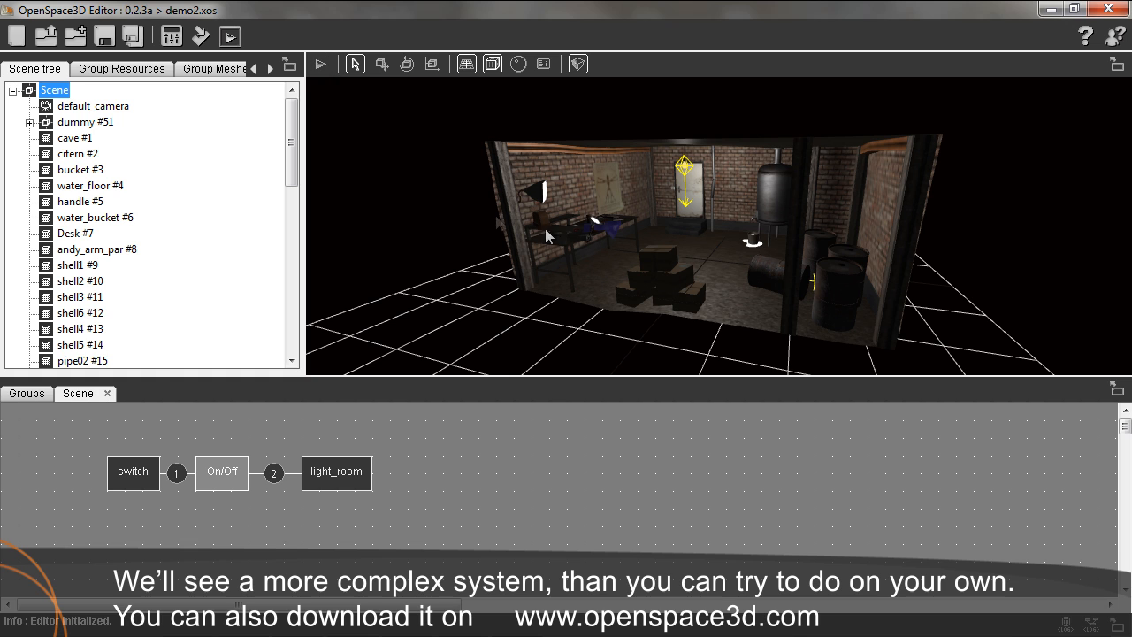
{"action": "middle_click_drag", "start_coordinate": [739, 262], "coordinate": [739, 258]}
{"action": "left_click", "coordinate": [523, 456]}
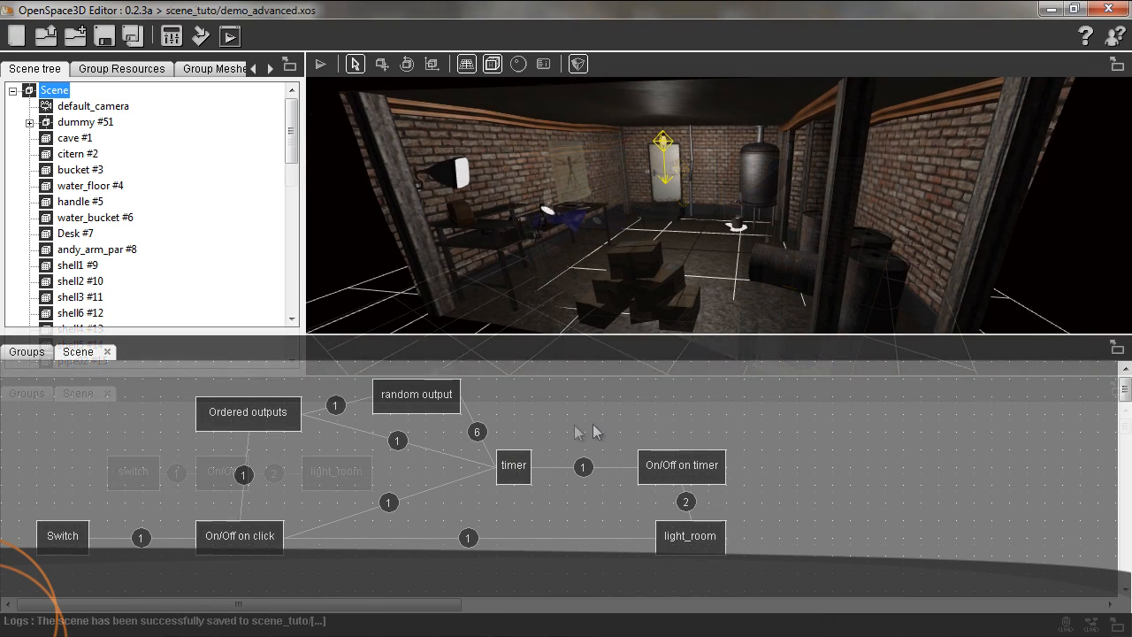
- Examine the Switch, On/Off on click and light_room plugITs and their connections in the demo_advanced scene
{"action": "mouse_move", "coordinate": [47, 547]}
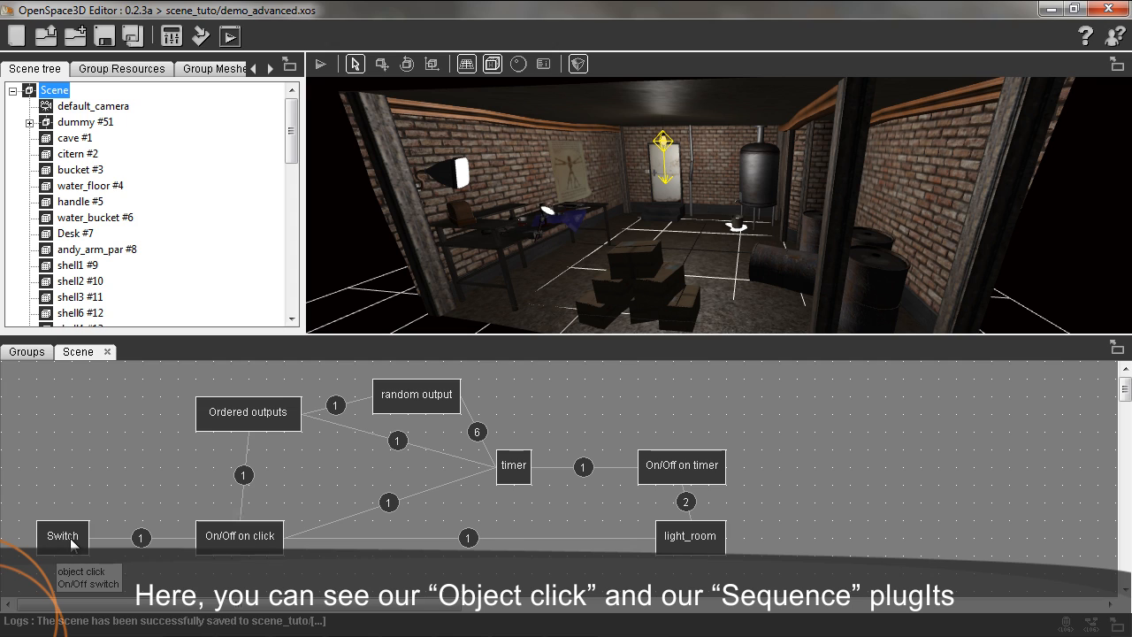
{"action": "left_click", "coordinate": [73, 543]}
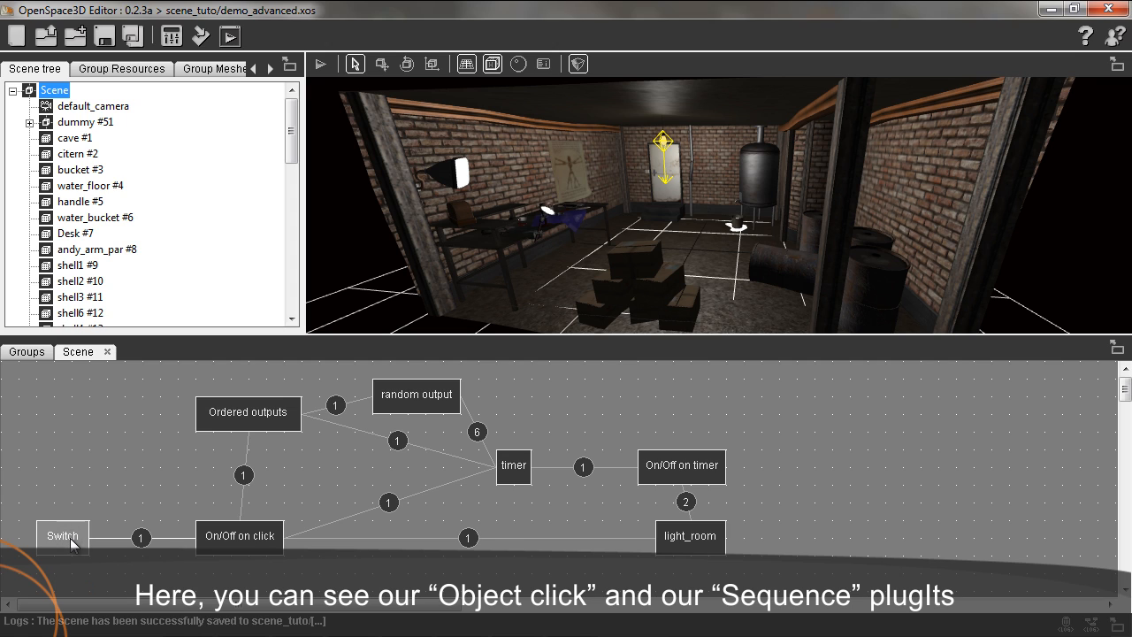
{"action": "left_click", "coordinate": [263, 540]}
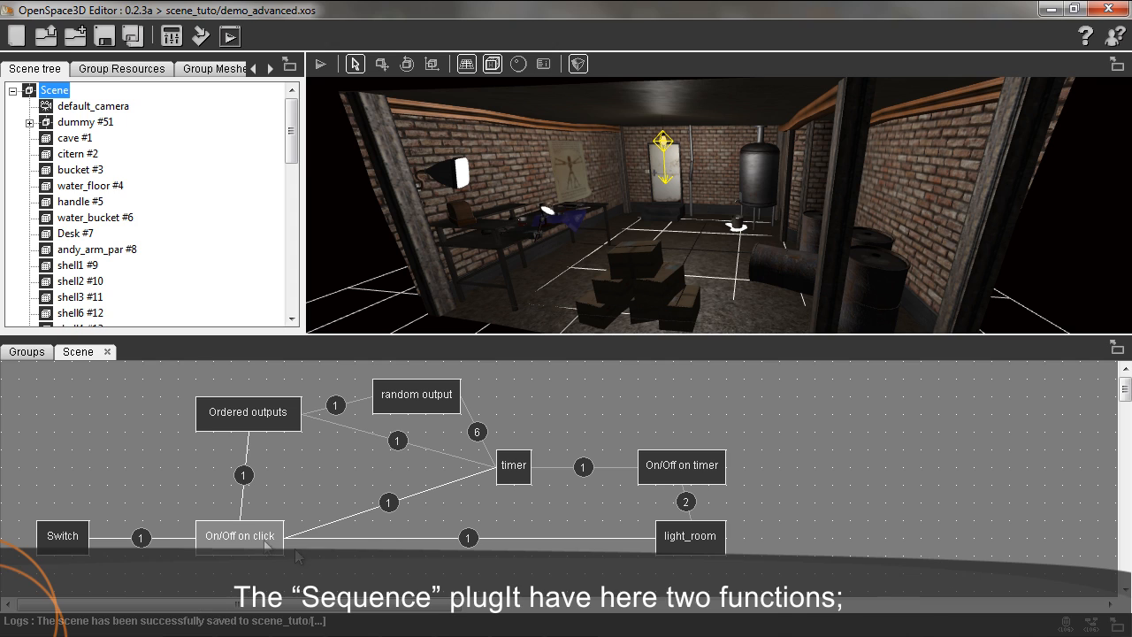
{"action": "left_click", "coordinate": [681, 538]}
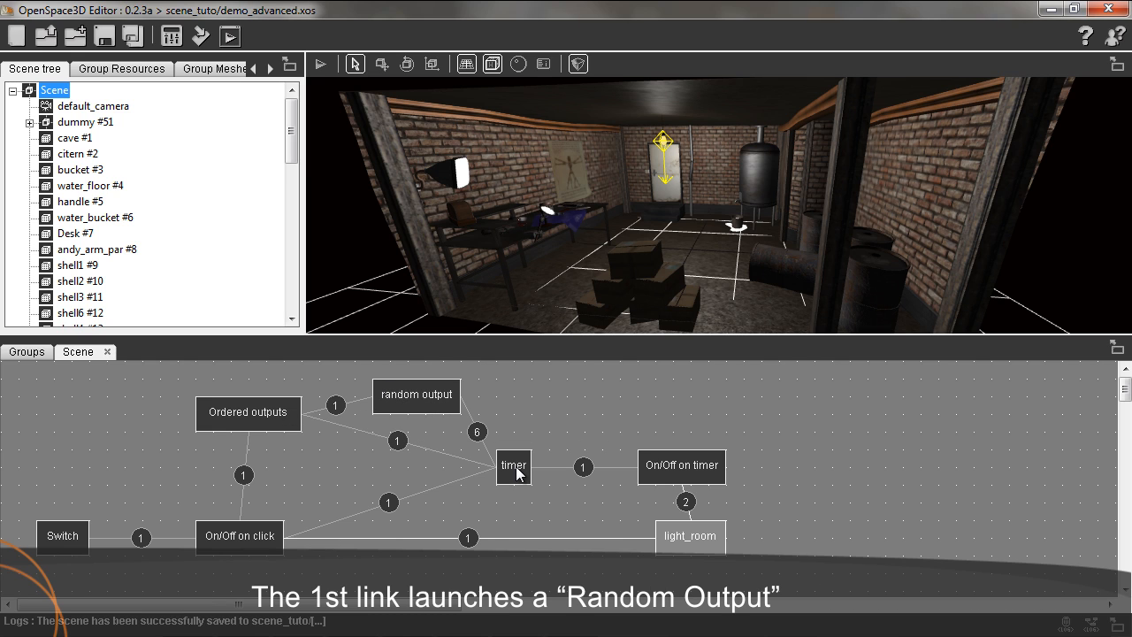
- Inspect the values sent by the random output plugIT's Out1 to Out5 links to the timer's Set period, and close the link editor
{"action": "double_click", "coordinate": [482, 436]}
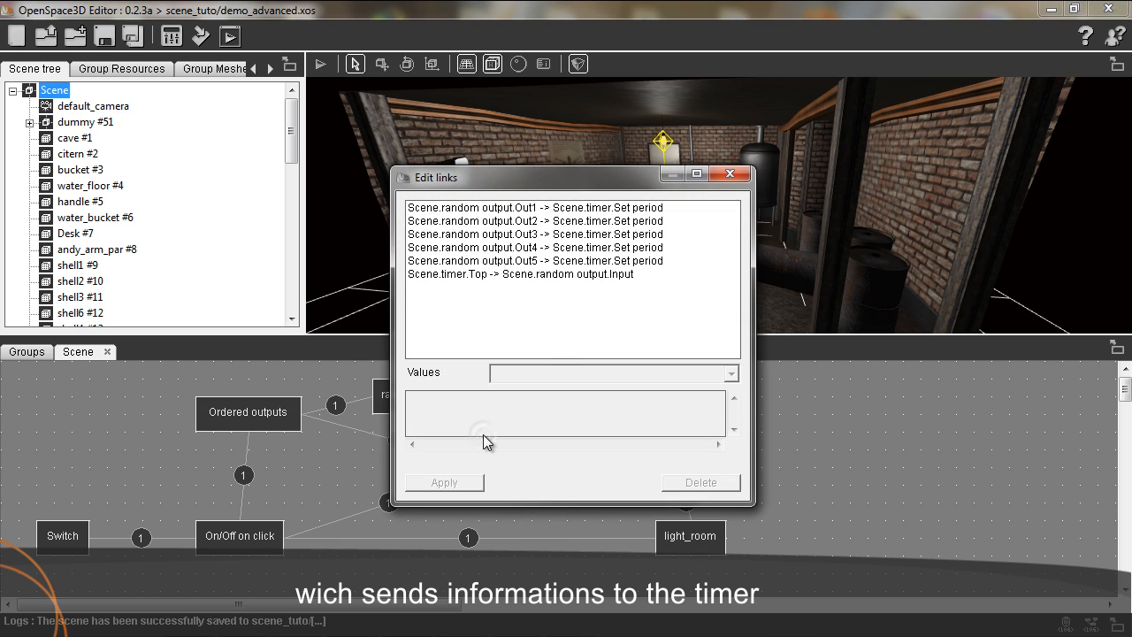
{"action": "left_click", "coordinate": [593, 208]}
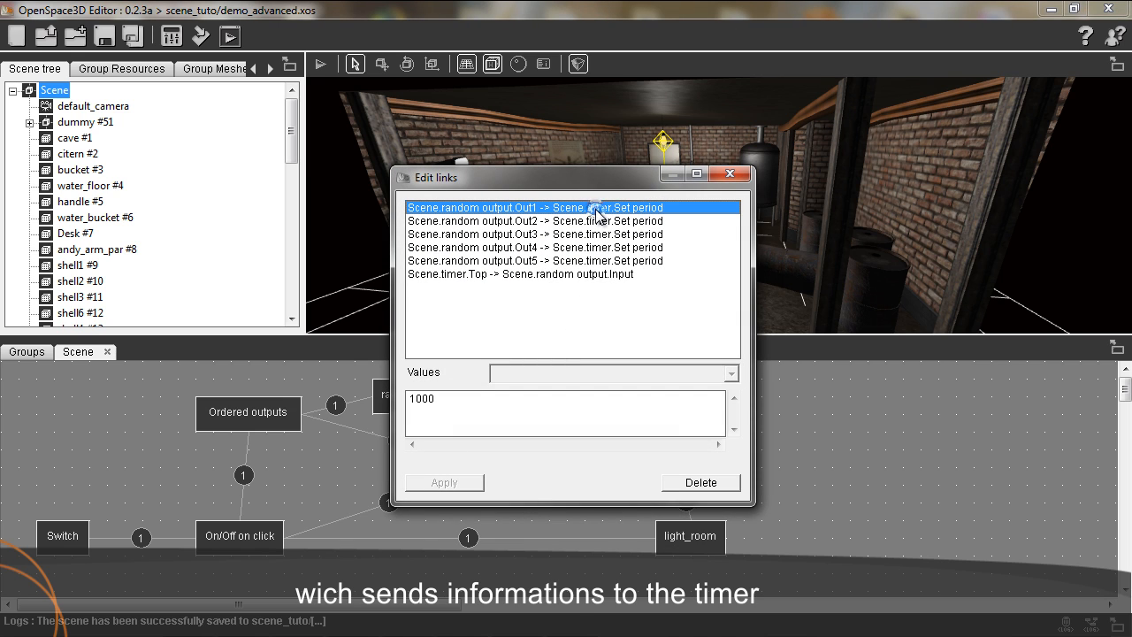
{"action": "left_click", "coordinate": [598, 220]}
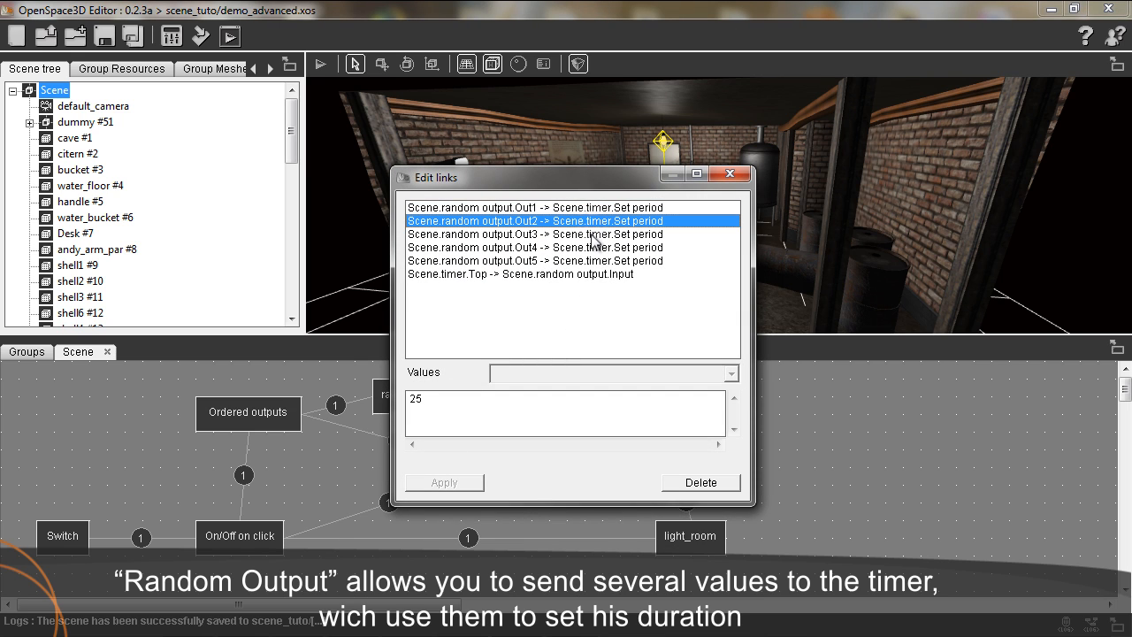
{"action": "left_click", "coordinate": [591, 233]}
{"action": "left_click", "coordinate": [593, 248]}
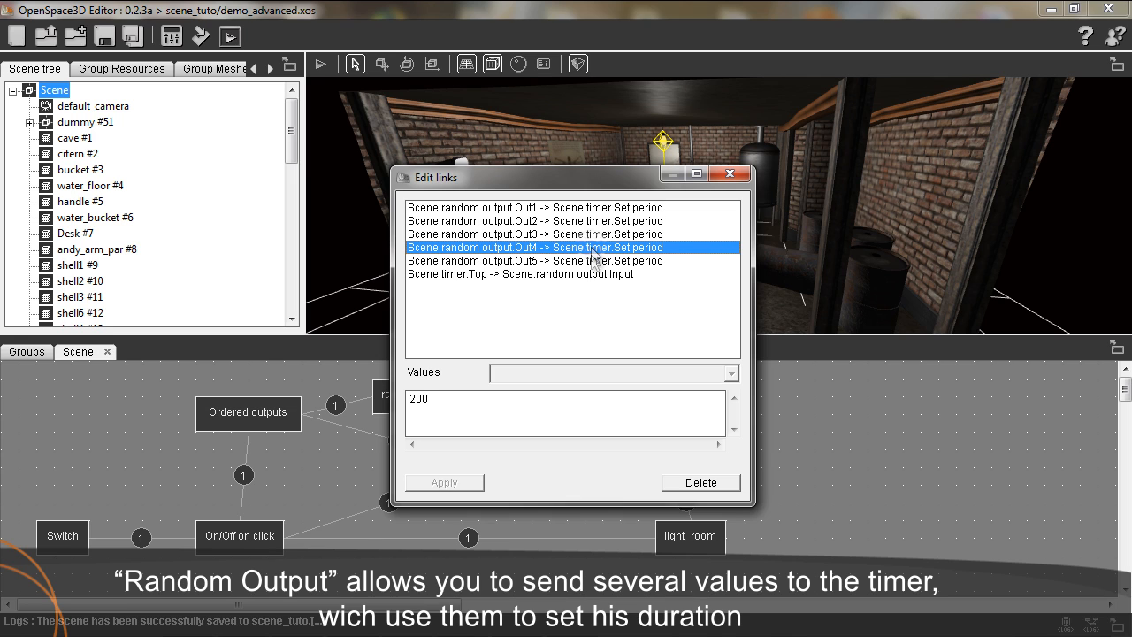
{"action": "left_click", "coordinate": [593, 261]}
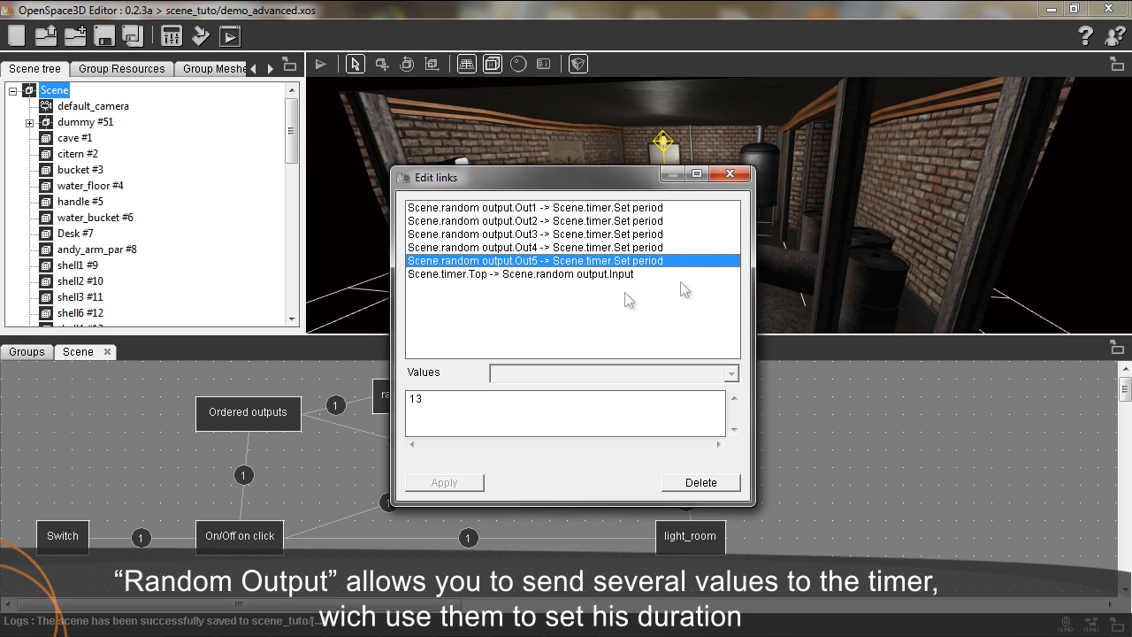
{"action": "left_click", "coordinate": [731, 174]}
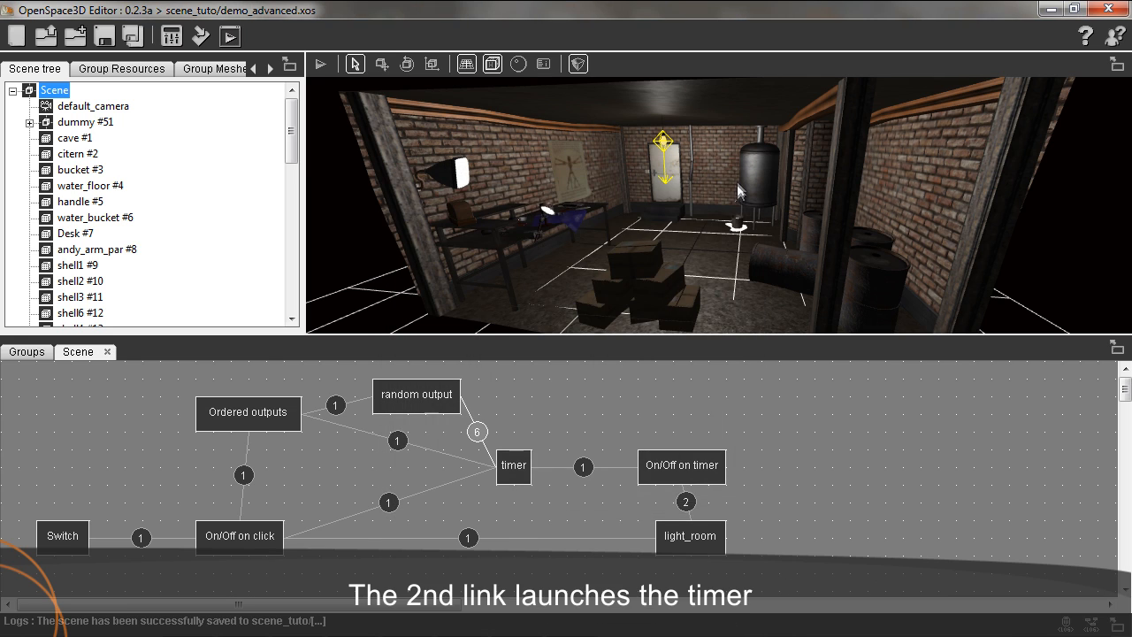
- Examine how the timer plugIT connects through On/Off on timer to light_room
{"action": "left_click", "coordinate": [518, 474]}
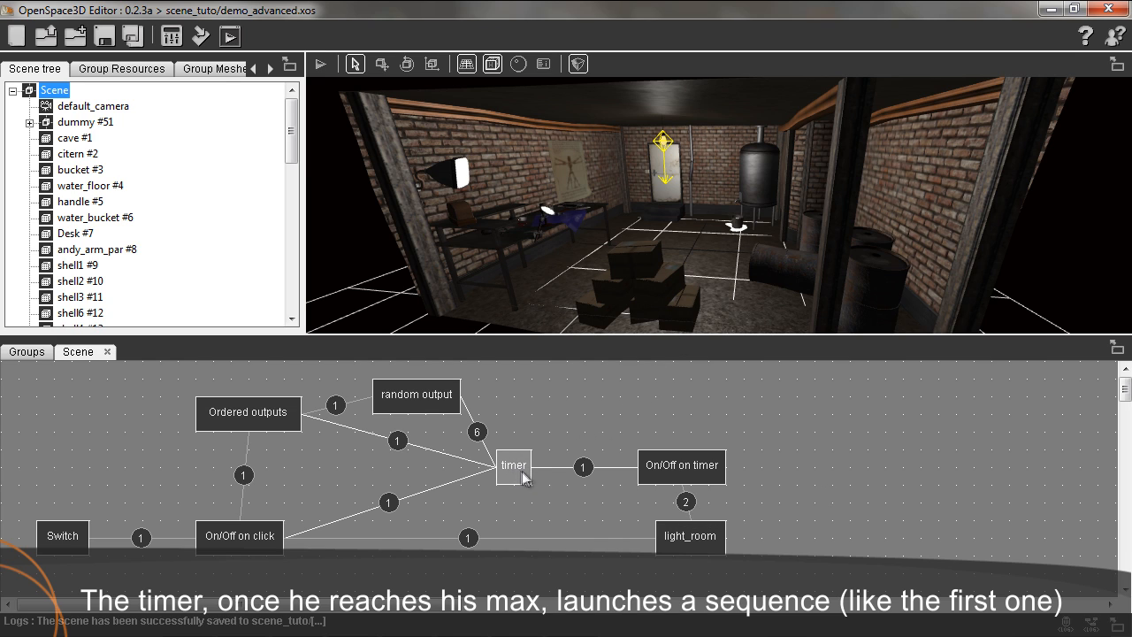
{"action": "left_click", "coordinate": [666, 475]}
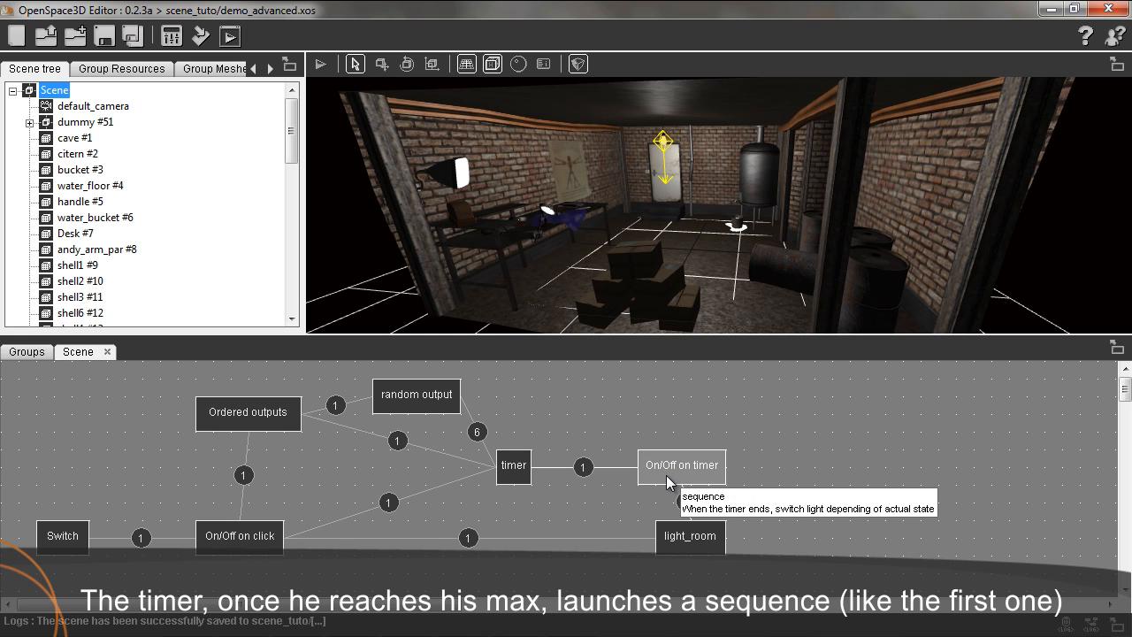
{"action": "left_click", "coordinate": [668, 542]}
{"action": "left_click", "coordinate": [808, 464]}
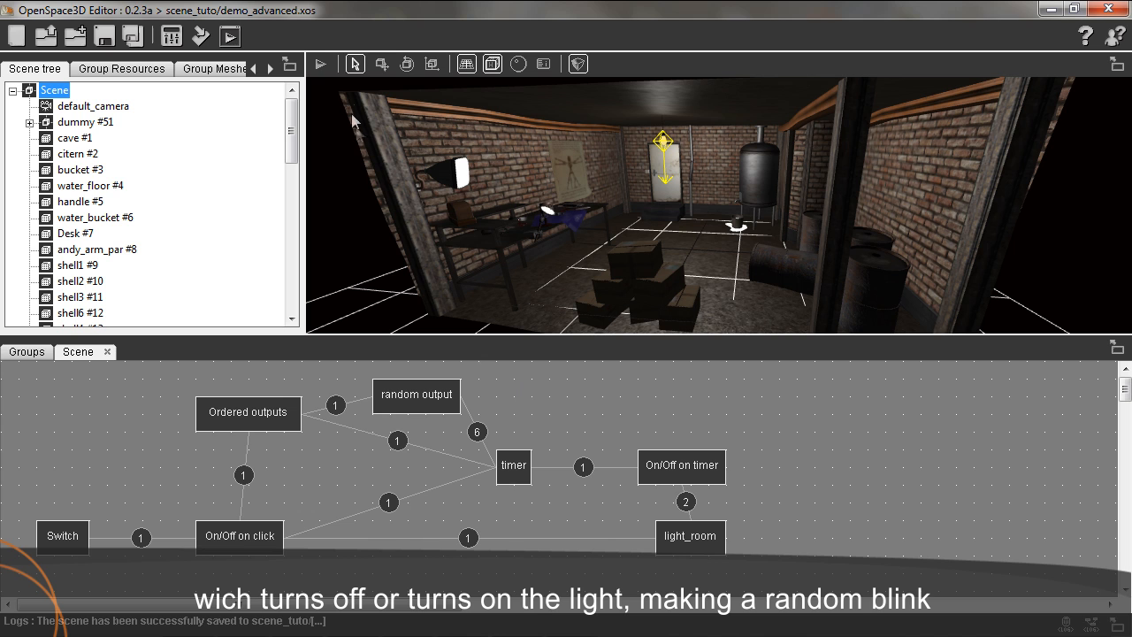
- Run the demo_advanced scene and test the blinking room light by repeatedly toggling the switch beside the door
{"action": "left_click", "coordinate": [321, 63]}
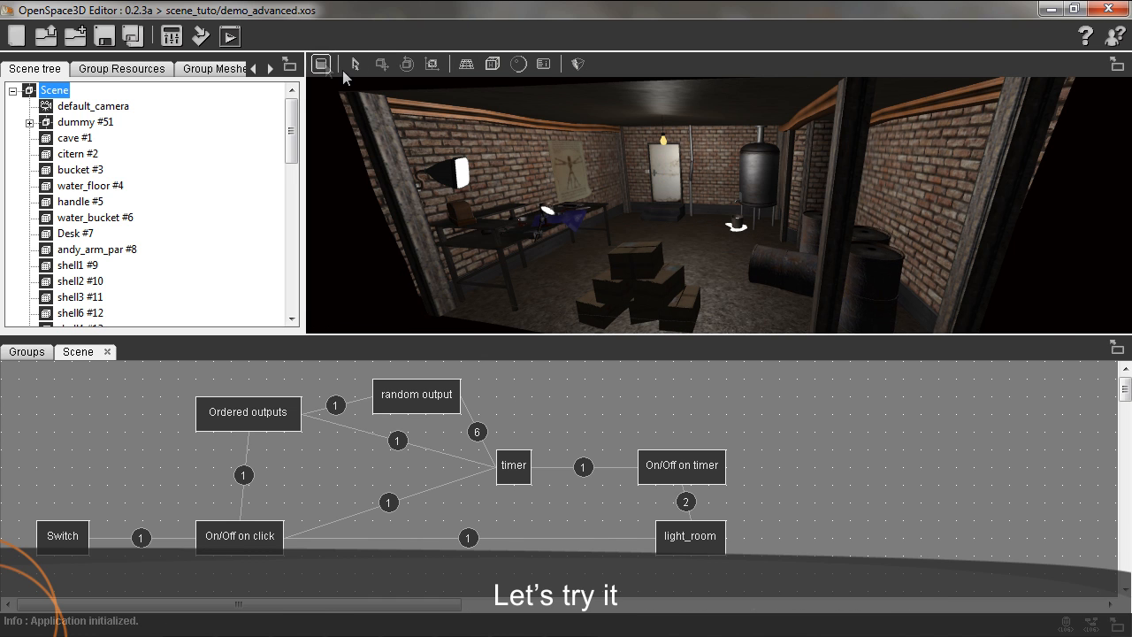
{"action": "left_click_drag", "start_coordinate": [661, 205], "coordinate": [581, 210]}
{"action": "key", "text": "Up"}
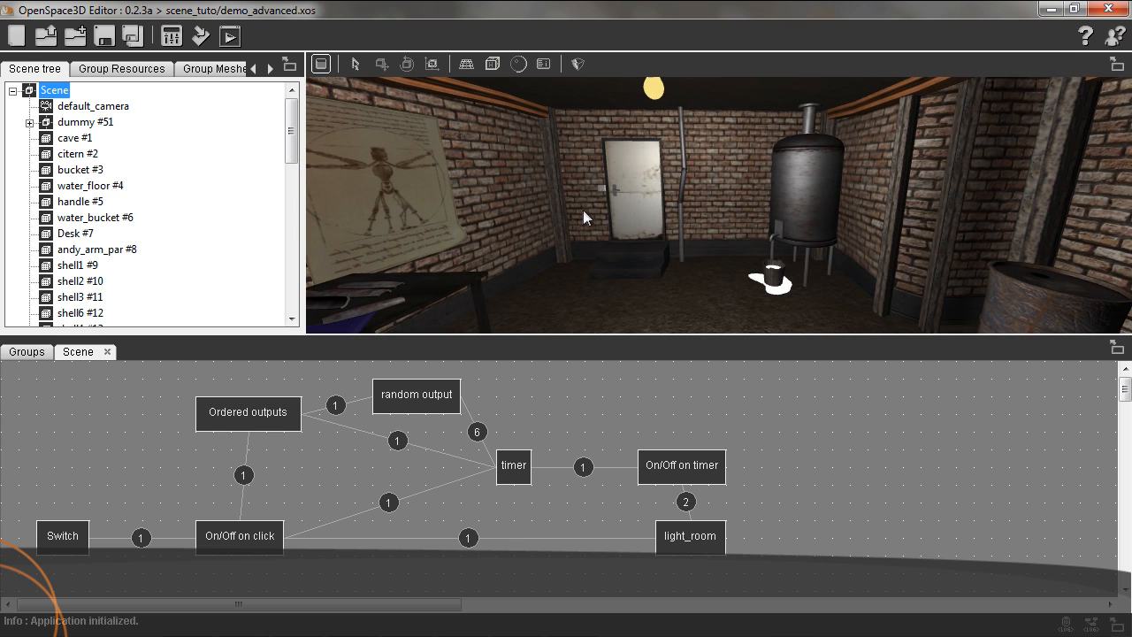
{"action": "left_click", "coordinate": [602, 194]}
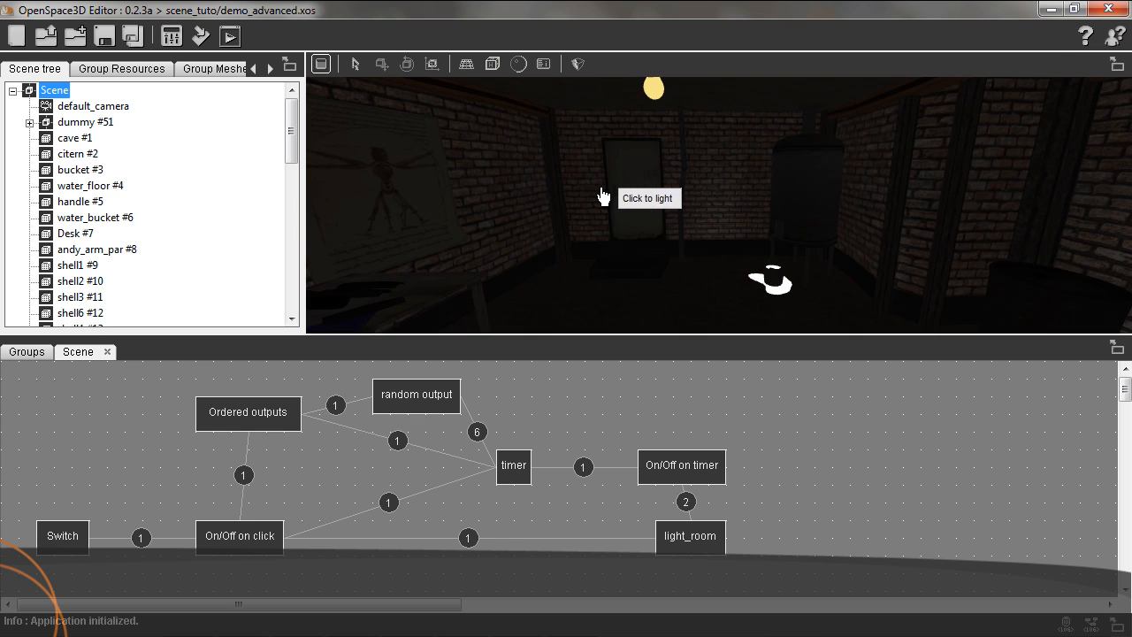
{"action": "left_click", "coordinate": [601, 195]}
{"action": "left_click", "coordinate": [602, 195]}
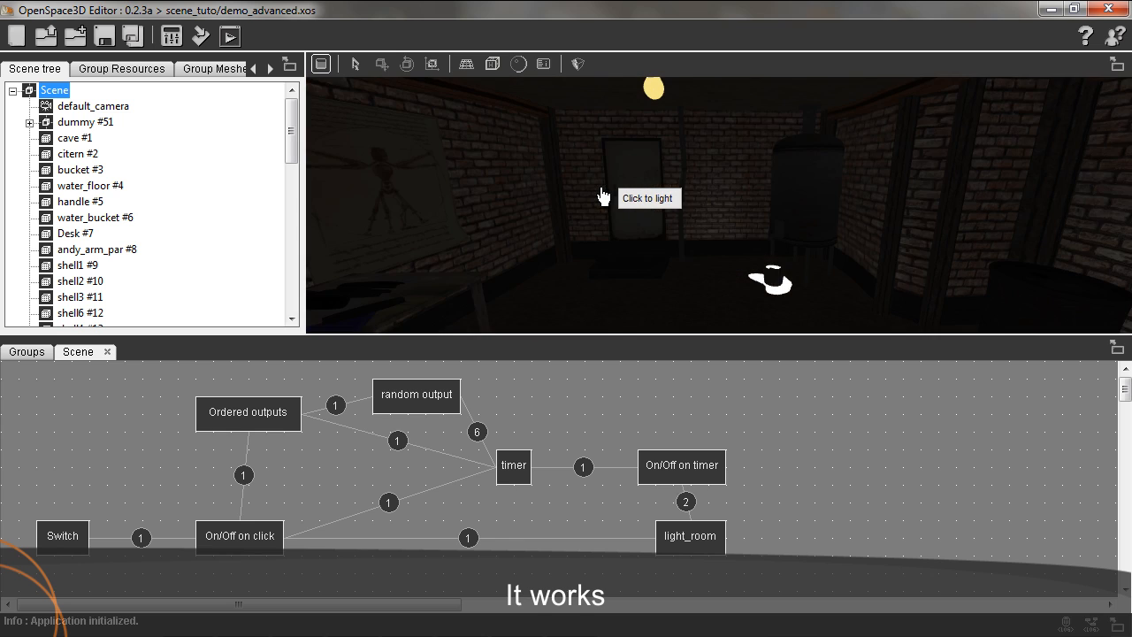
{"action": "left_click", "coordinate": [601, 195]}
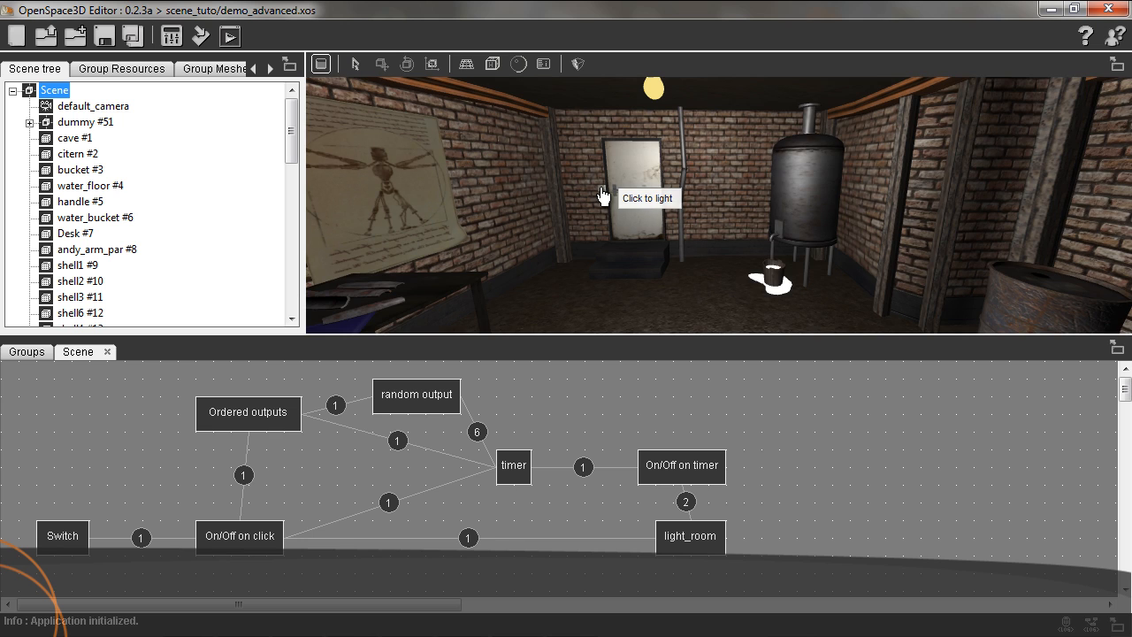
{"action": "left_click", "coordinate": [603, 193]}
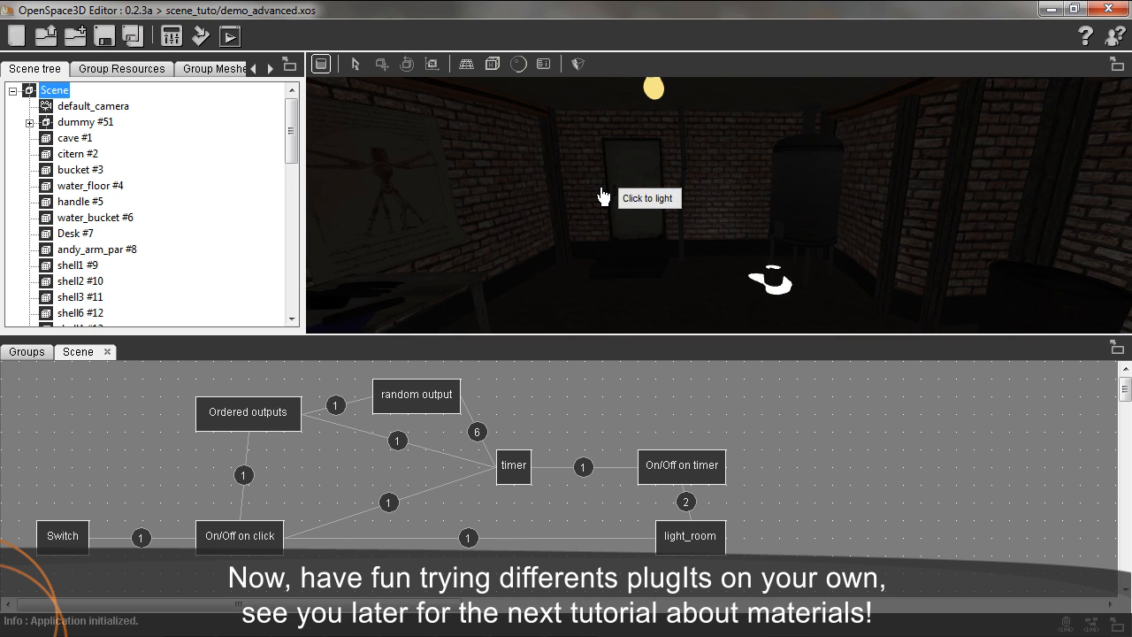
{"action": "left_click", "coordinate": [601, 195]}
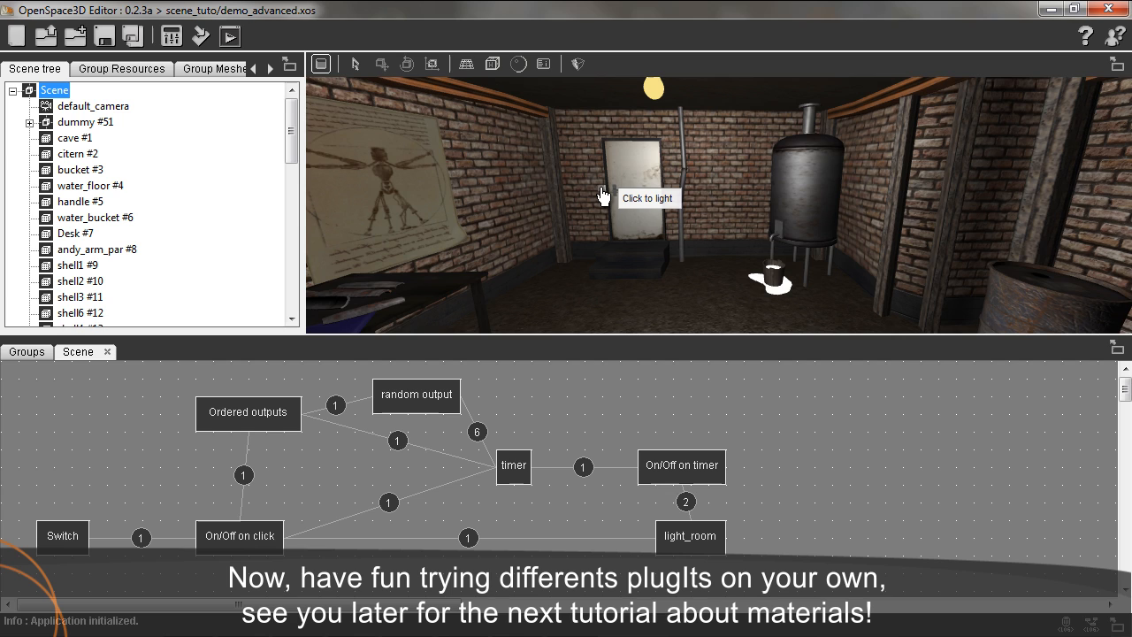